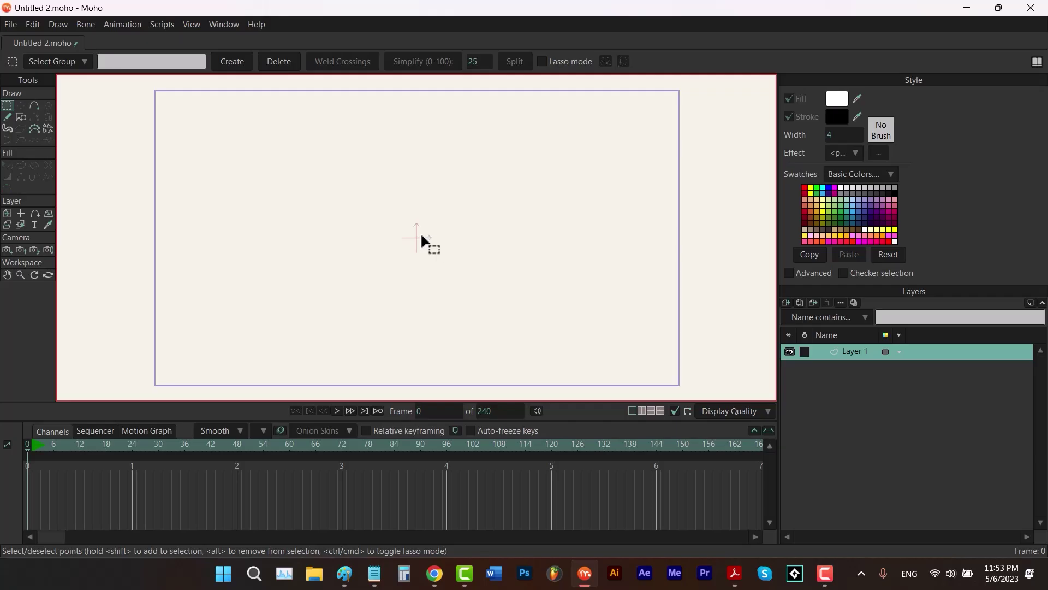
Step: Select the Draw Shape tool on the empty canvas
{"action": "left_click", "coordinate": [21, 117]}
Step: Draw a large white rectangle with a smaller rectangle centred inside it, undoing stray attempts
{"action": "left_click", "coordinate": [139, 60]}
{"action": "mouse_move", "coordinate": [578, 164]}
{"action": "left_mouse_down"}
{"action": "mouse_move", "coordinate": [354, 306]}
{"action": "mouse_move", "coordinate": [293, 307]}
{"action": "left_mouse_up"}
{"action": "left_click_drag", "start_coordinate": [516, 204], "coordinate": [352, 259]}
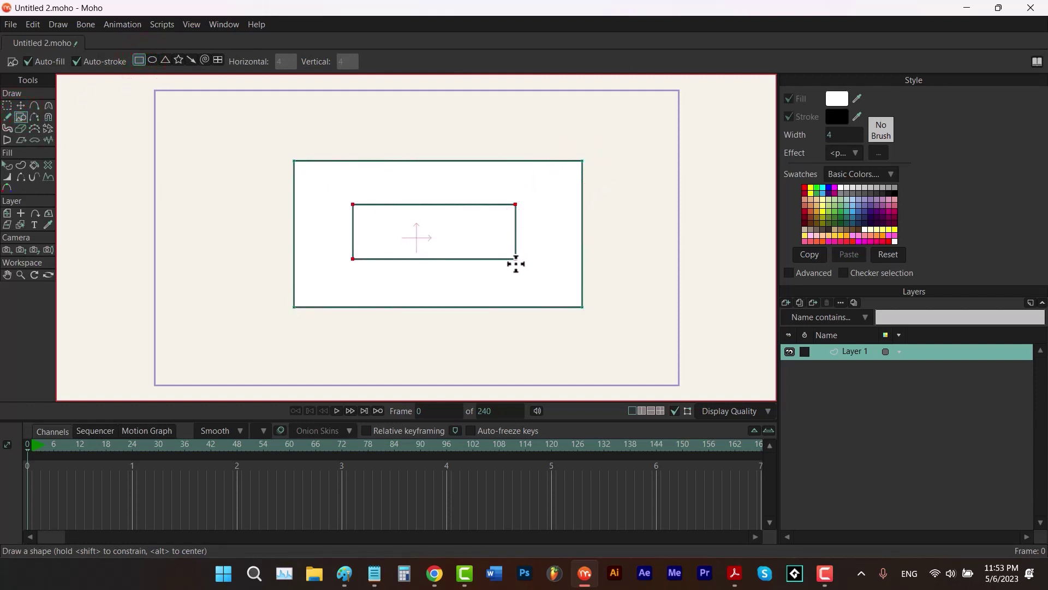
{"action": "key", "text": "ctrl+z"}
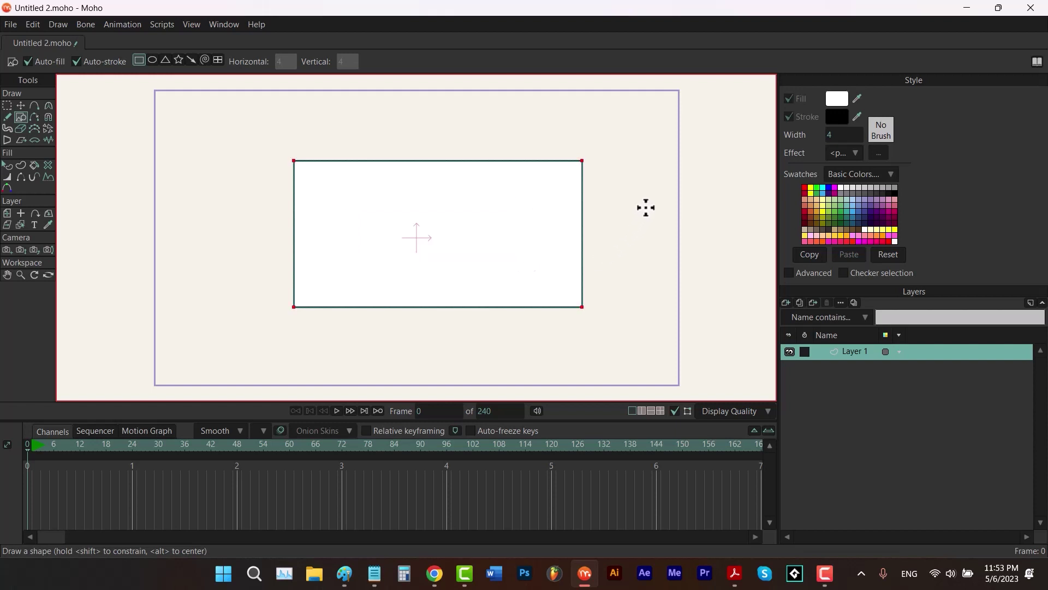
{"action": "left_click_drag", "start_coordinate": [653, 196], "coordinate": [506, 272]}
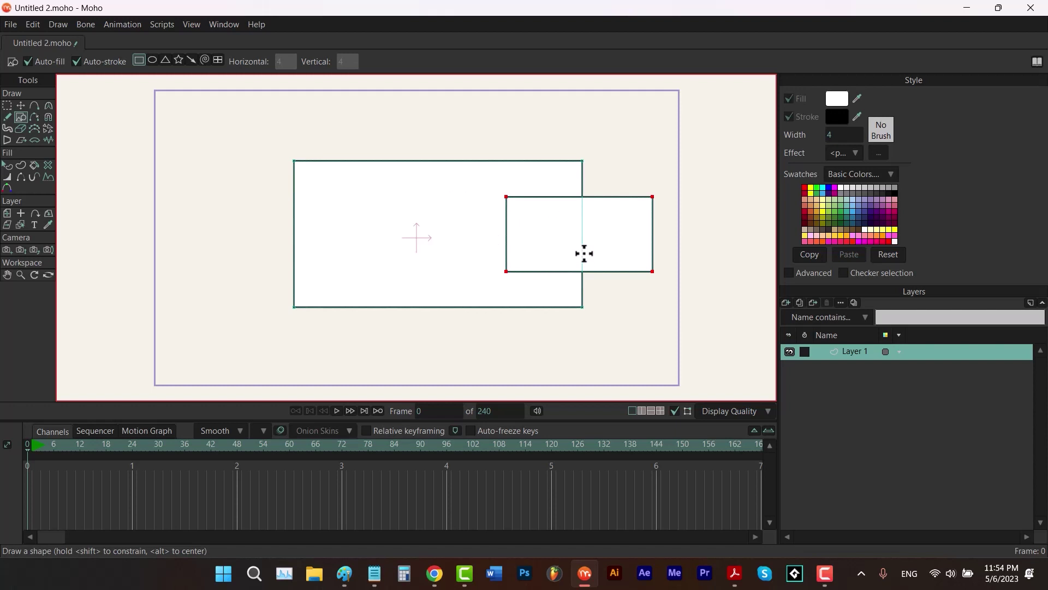
{"action": "key", "text": "ctrl+z"}
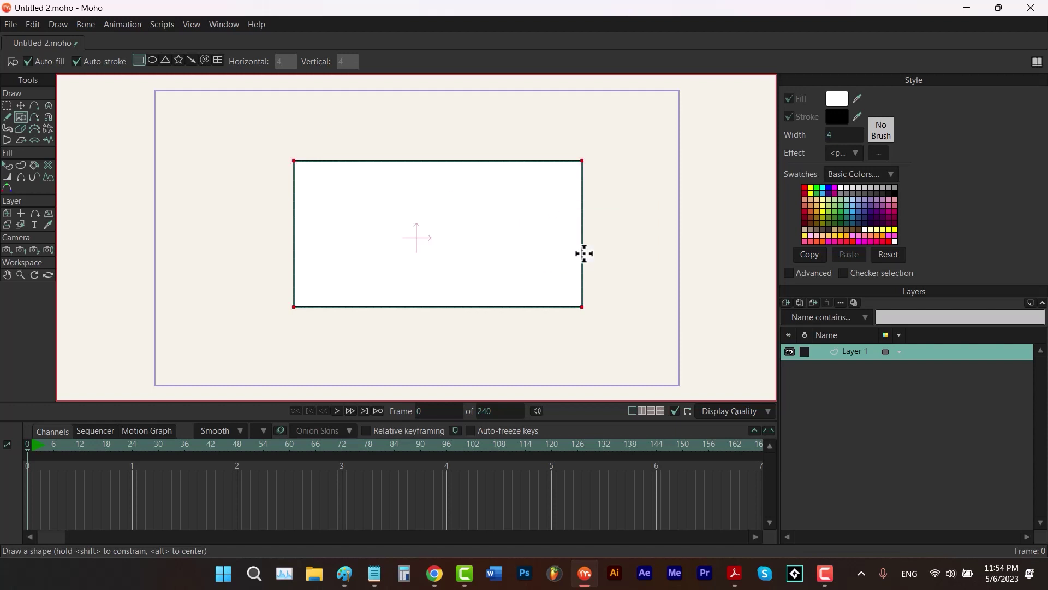
{"action": "left_click_drag", "start_coordinate": [510, 197], "coordinate": [363, 268]}
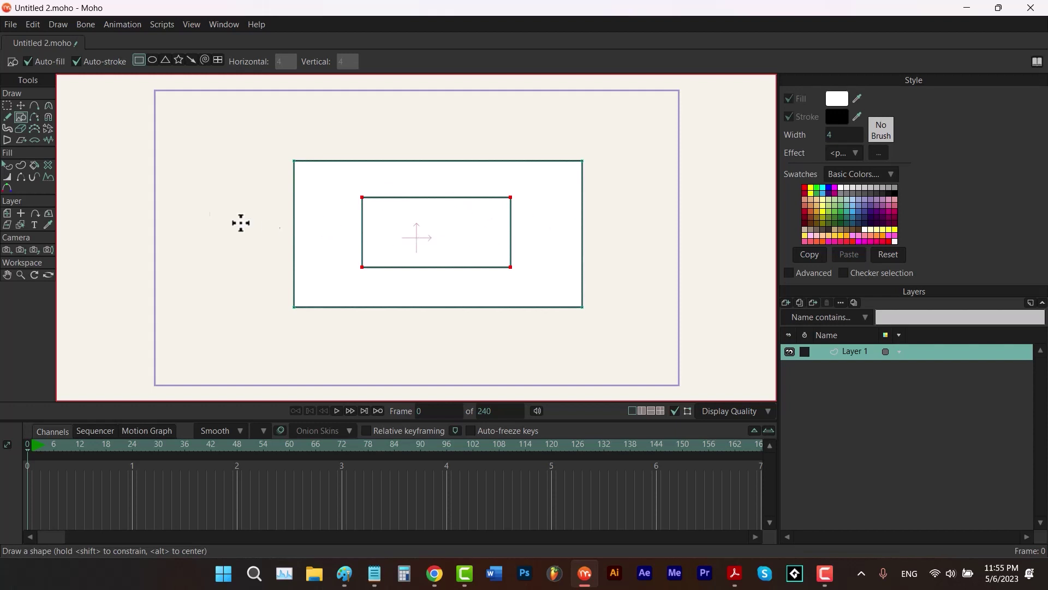
{"action": "left_click", "coordinate": [49, 167]}
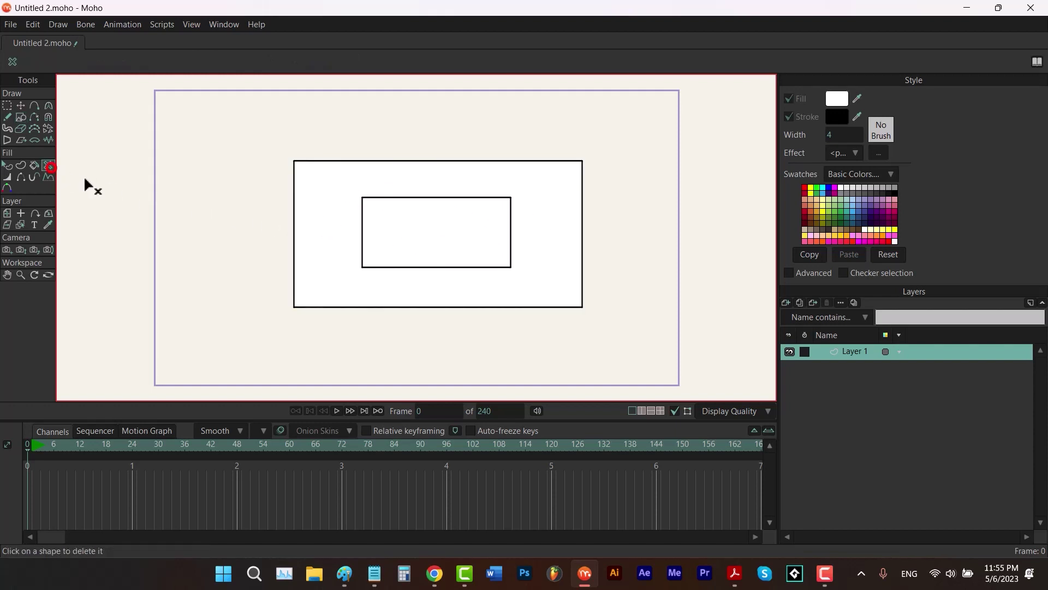
Step: Delete the old fill, then fill only the ring between the rectangles, leaving the inner hole
{"action": "left_click", "coordinate": [410, 239]}
{"action": "key", "text": "g"}
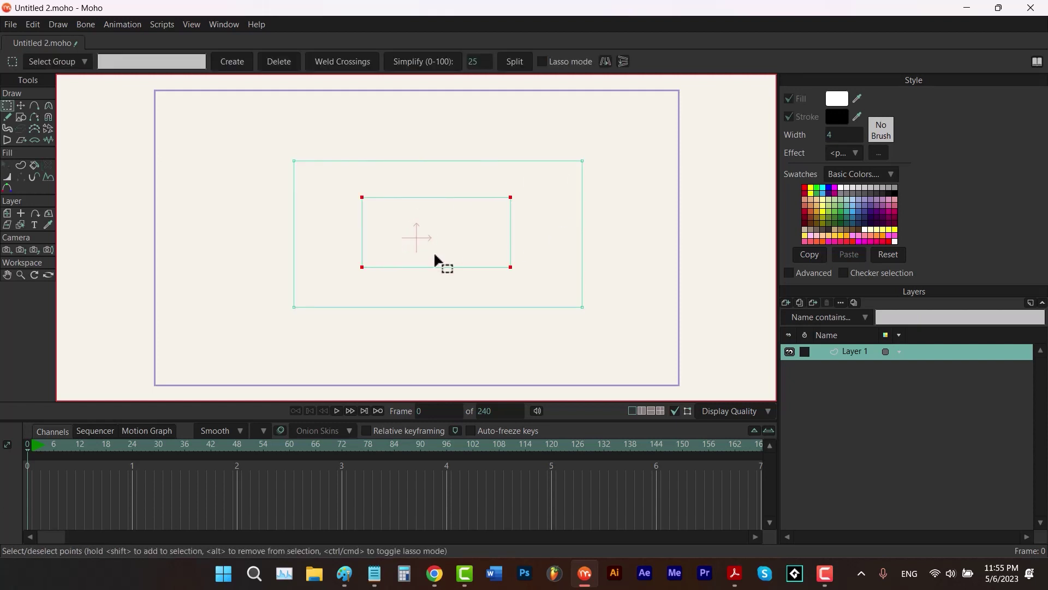
{"action": "left_click", "coordinate": [22, 166]}
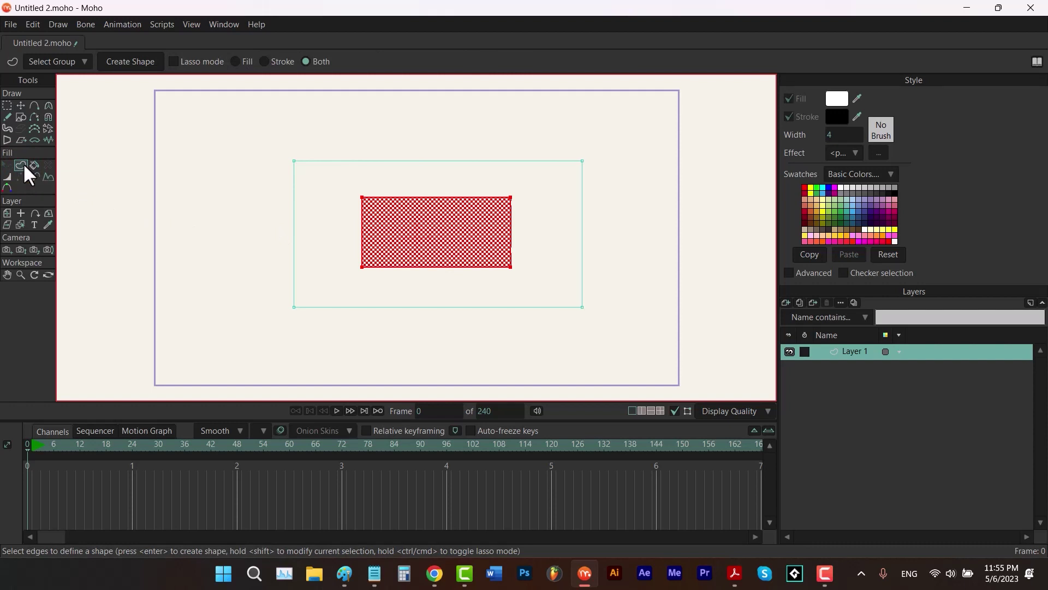
{"action": "left_click", "coordinate": [131, 61]}
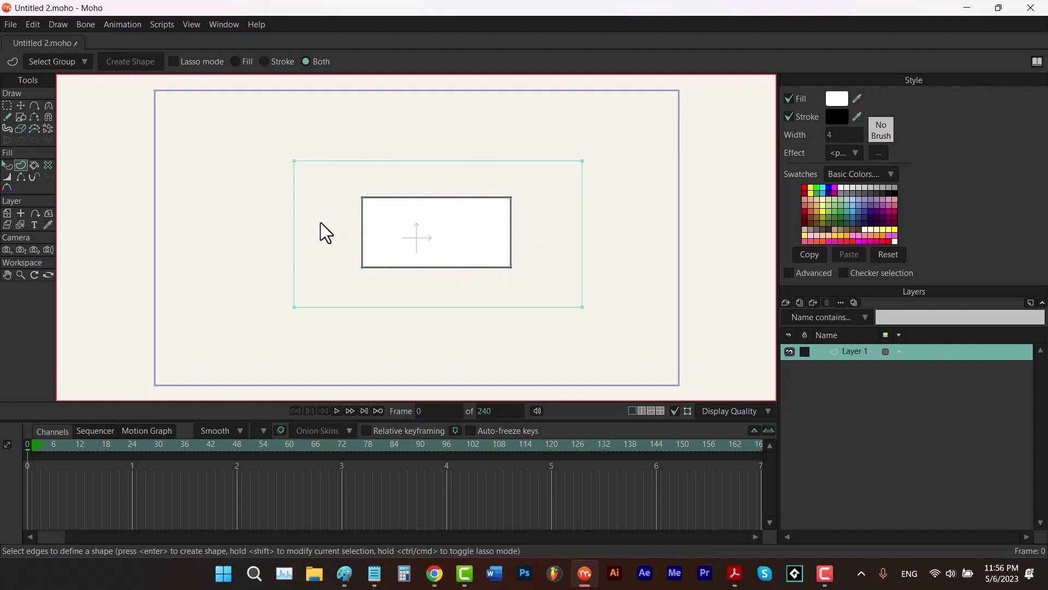
{"action": "key", "text": "ctrl+a"}
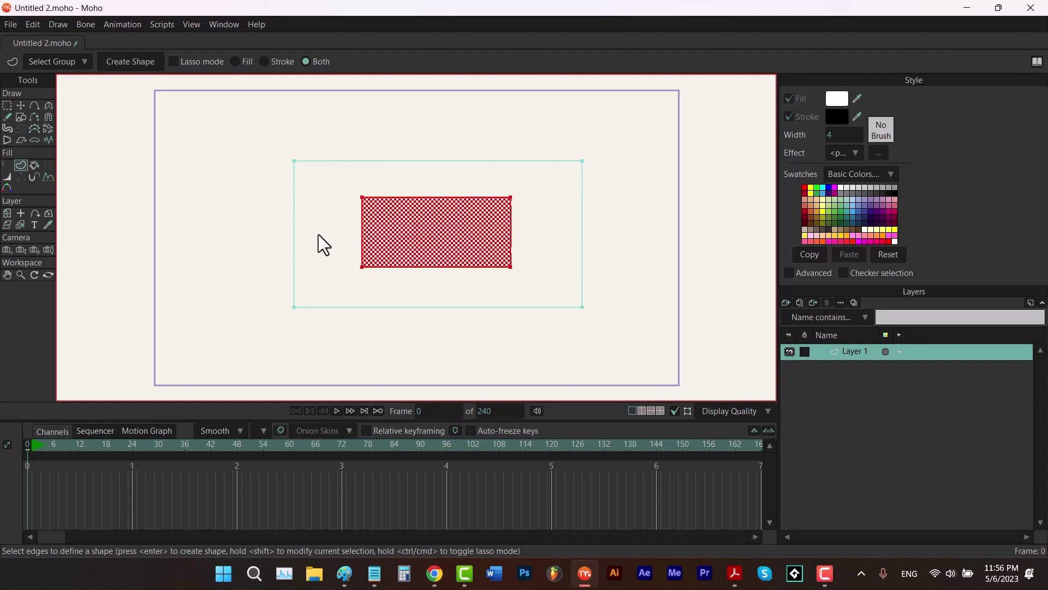
{"action": "left_click", "coordinate": [319, 235]}
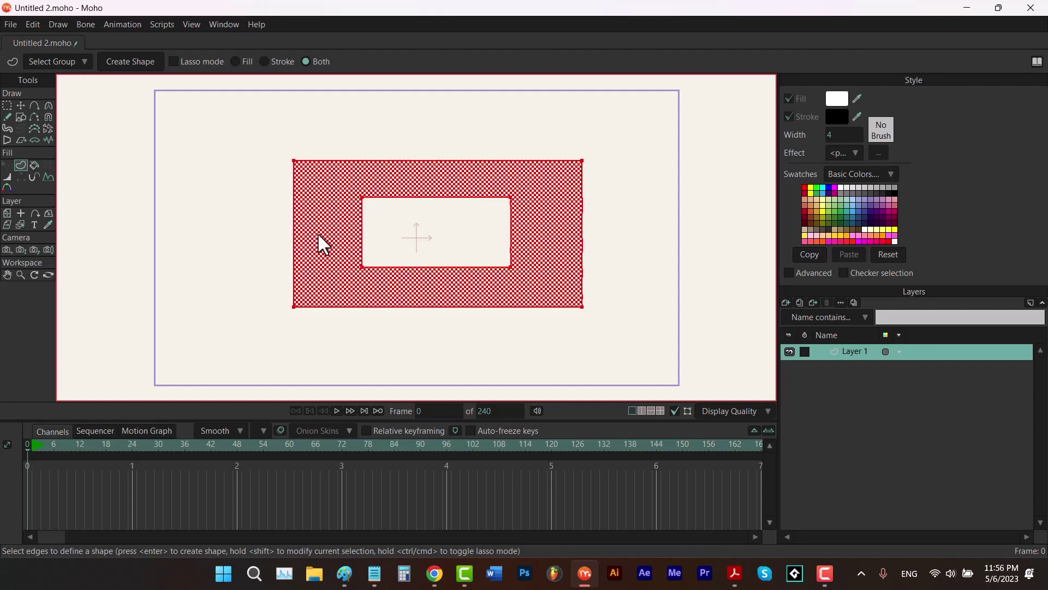
{"action": "left_click", "coordinate": [142, 68]}
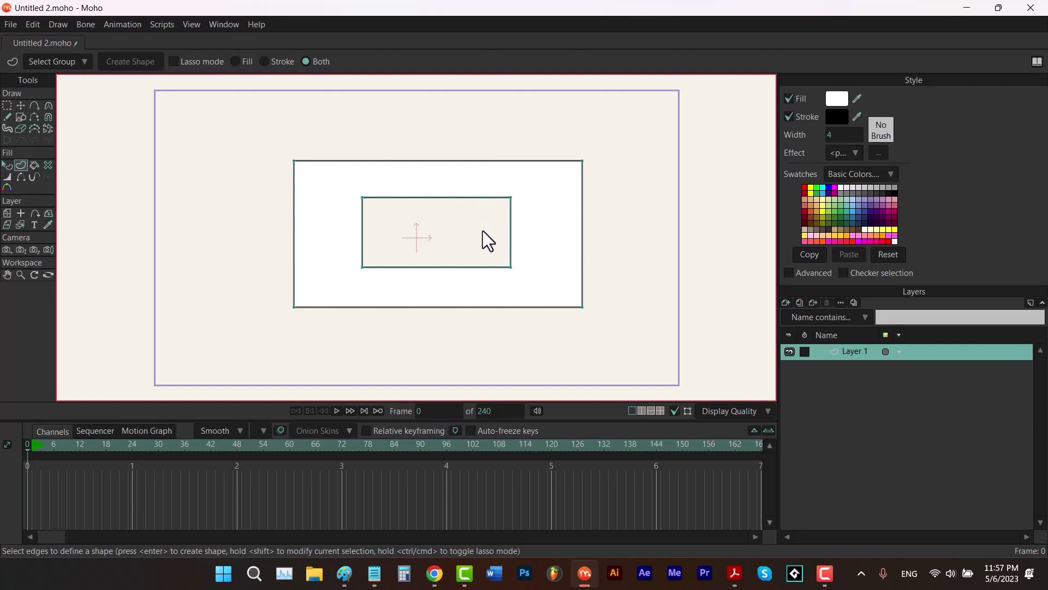
Step: Move the inner rectangle's points right of the large rectangle, then select all points
{"action": "key", "text": "t"}
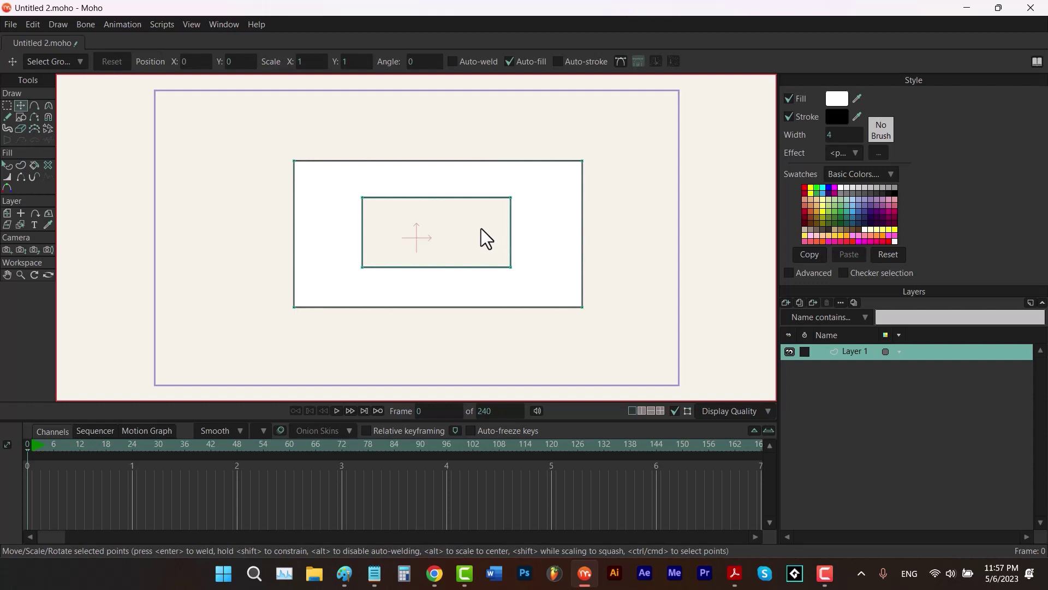
{"action": "left_click_drag", "start_coordinate": [539, 186], "coordinate": [350, 285]}
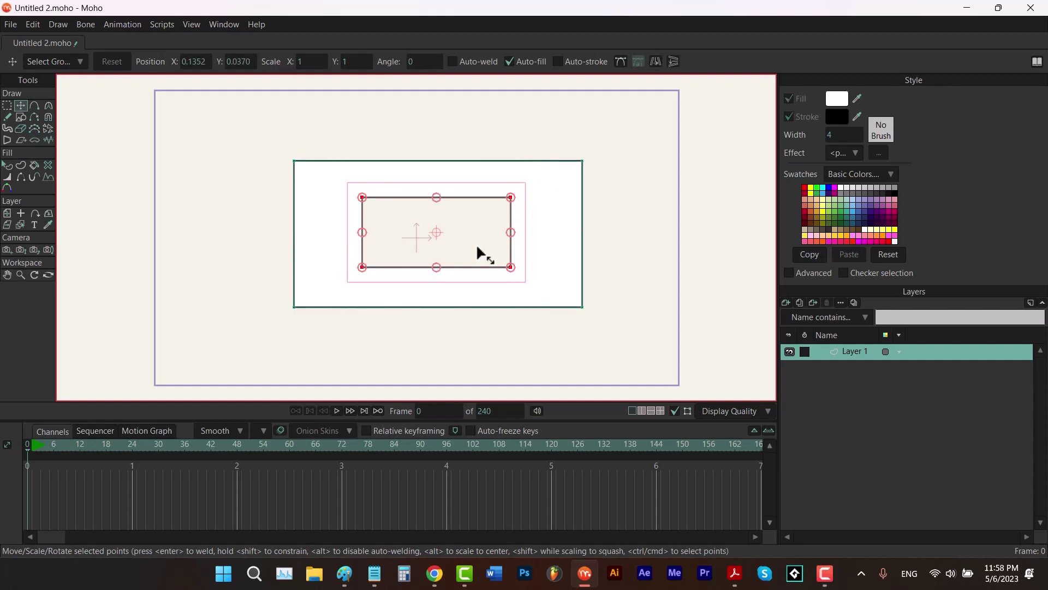
{"action": "left_click_drag", "start_coordinate": [478, 246], "coordinate": [716, 255]}
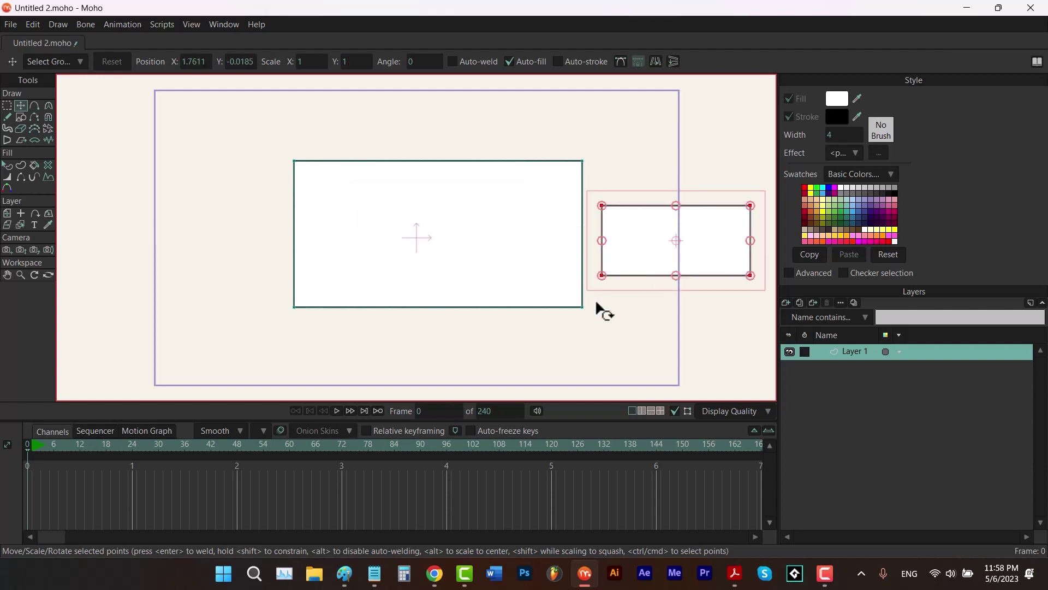
{"action": "double_click", "coordinate": [461, 257]}
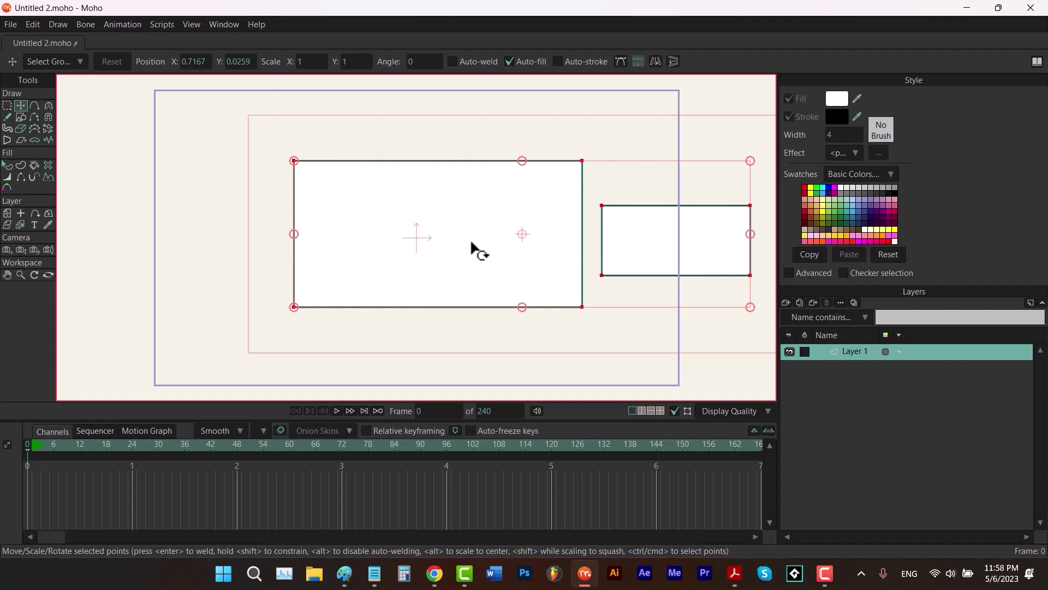
{"action": "key", "text": "u"}
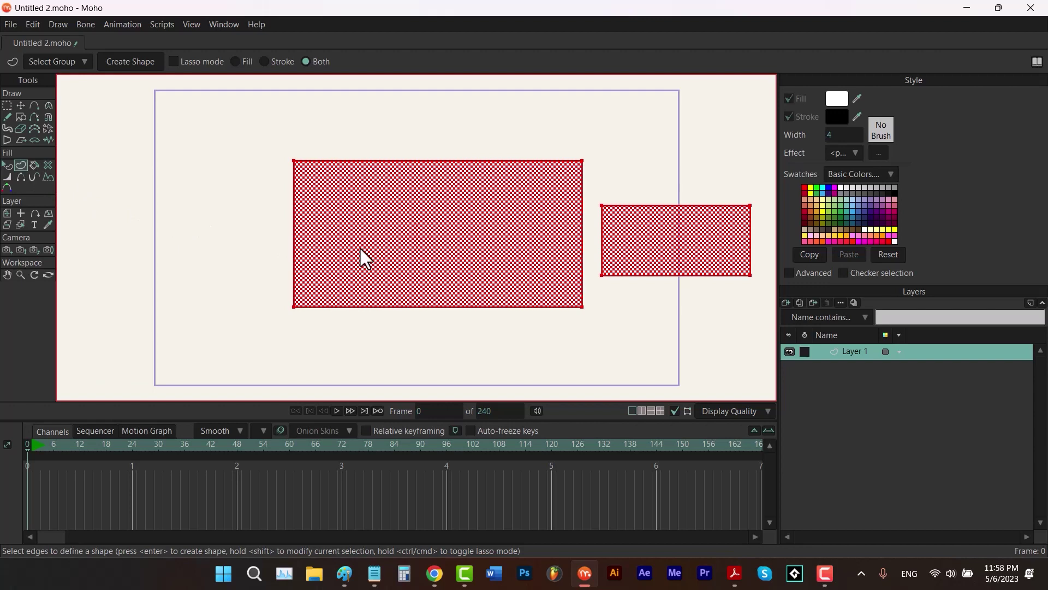
Step: Lasso the large and the small rectangle in turn, making each a filled shape
{"action": "mouse_move", "coordinate": [277, 155]}
{"action": "left_mouse_down"}
{"action": "mouse_move", "coordinate": [286, 179]}
{"action": "mouse_move", "coordinate": [266, 268]}
{"action": "mouse_move", "coordinate": [334, 339]}
{"action": "mouse_move", "coordinate": [525, 334]}
{"action": "left_mouse_up"}
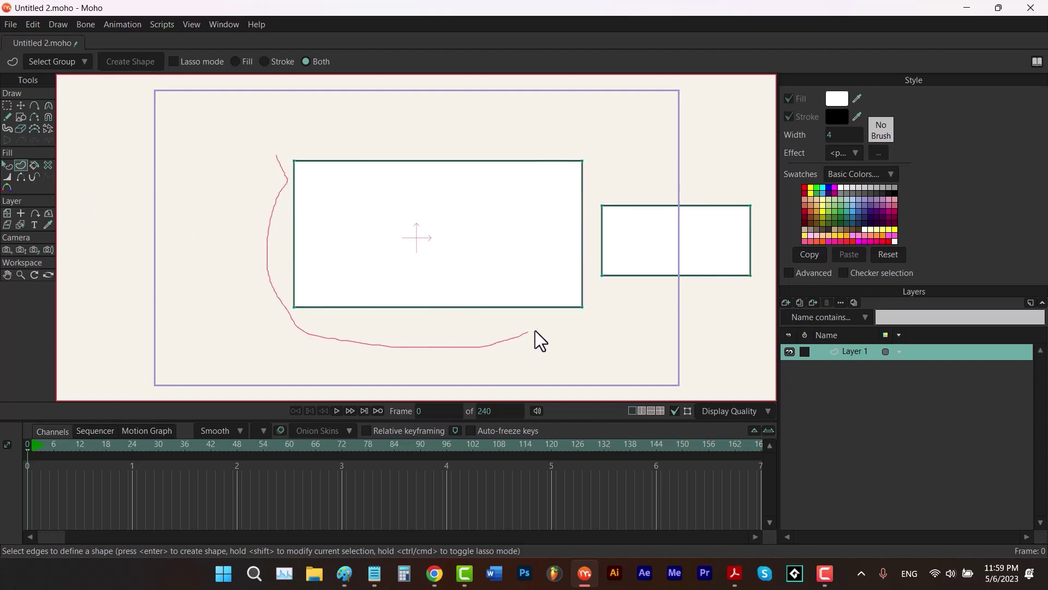
{"action": "mouse_move", "coordinate": [592, 282]}
{"action": "left_mouse_down"}
{"action": "mouse_move", "coordinate": [592, 149]}
{"action": "mouse_move", "coordinate": [468, 133]}
{"action": "mouse_move", "coordinate": [316, 136]}
{"action": "left_mouse_up"}
{"action": "left_click_drag", "start_coordinate": [222, 214], "coordinate": [222, 246]}
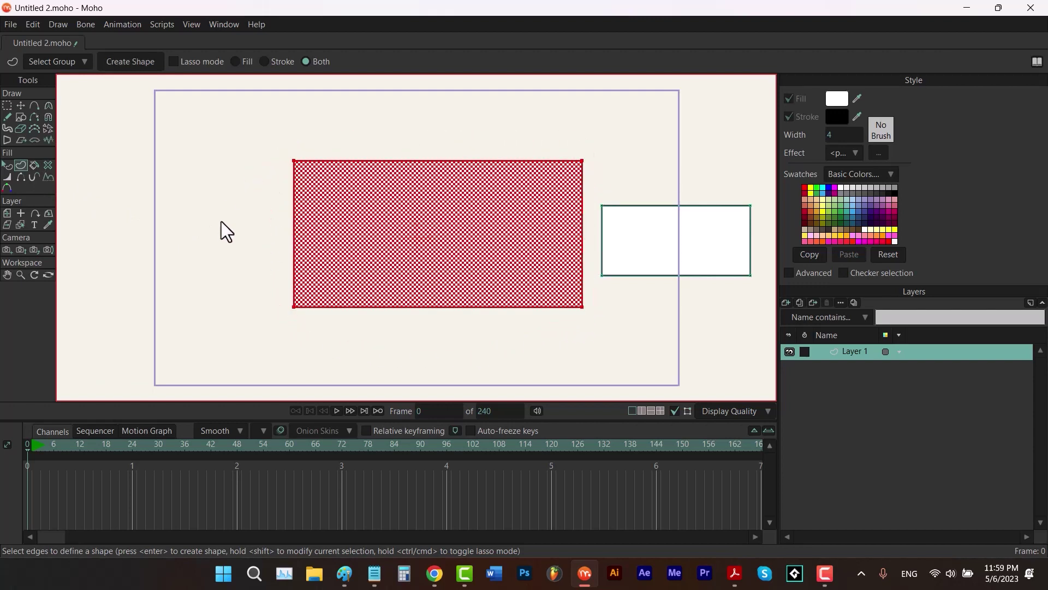
{"action": "left_click", "coordinate": [149, 63]}
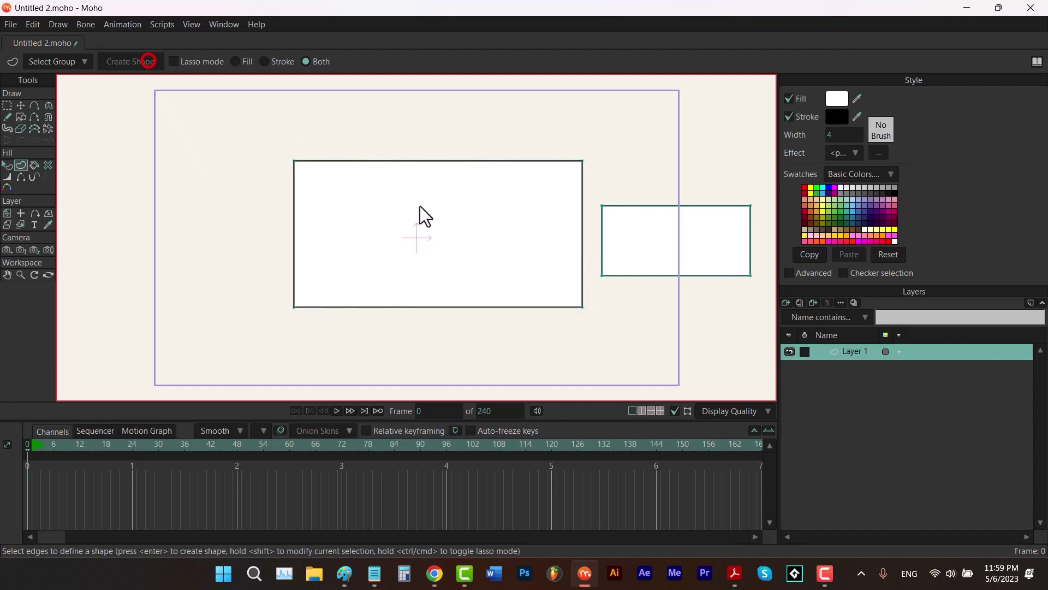
{"action": "mouse_move", "coordinate": [651, 311]}
{"action": "left_mouse_down"}
{"action": "mouse_move", "coordinate": [768, 294]}
{"action": "mouse_move", "coordinate": [773, 248]}
{"action": "mouse_move", "coordinate": [755, 195]}
{"action": "mouse_move", "coordinate": [655, 190]}
{"action": "left_mouse_up"}
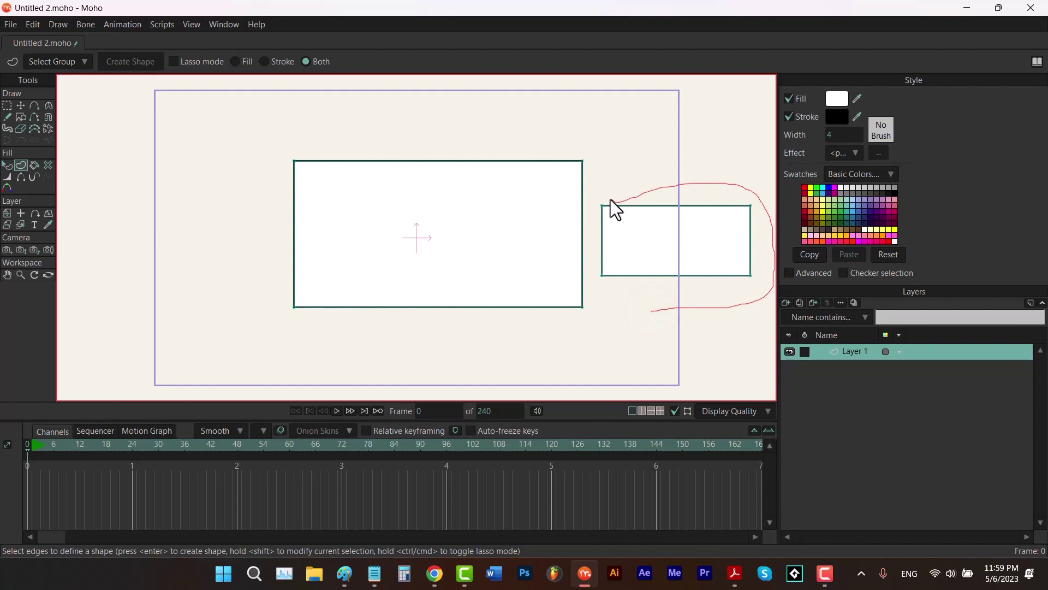
{"action": "left_click_drag", "start_coordinate": [690, 317], "coordinate": [687, 317]}
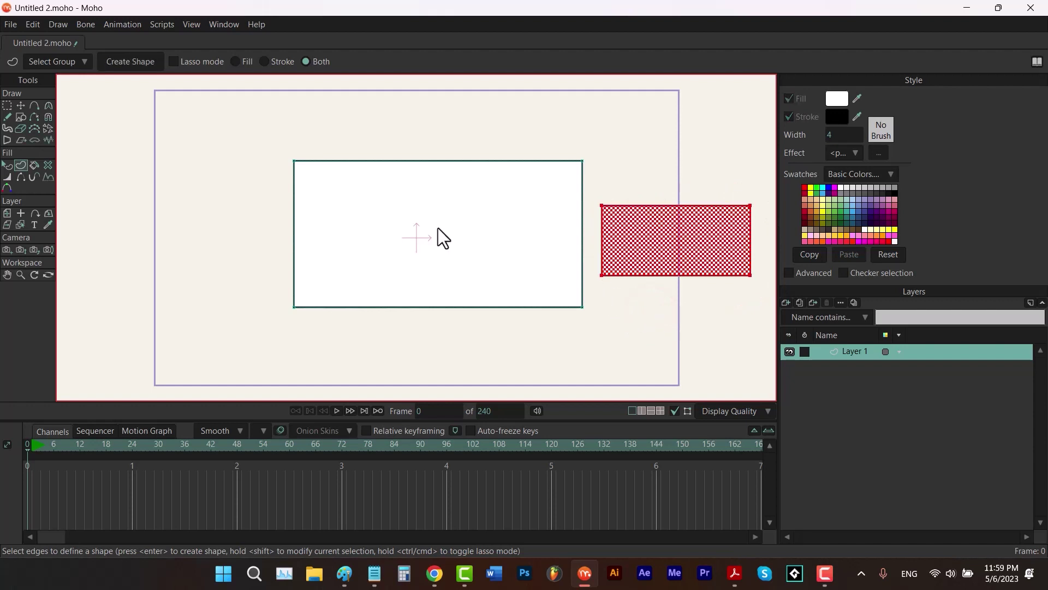
{"action": "left_click", "coordinate": [146, 64]}
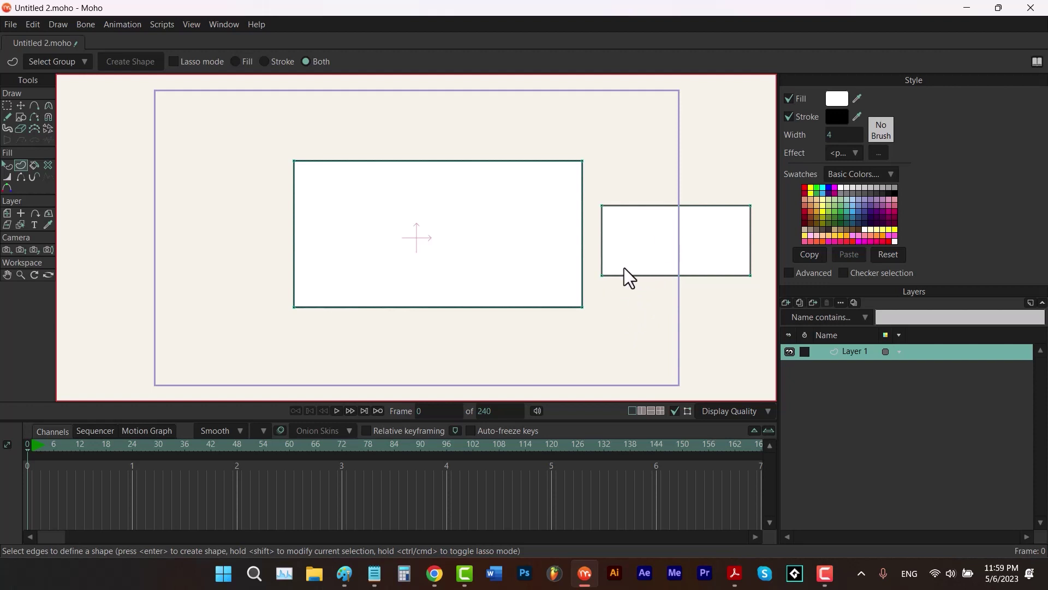
Step: Select both rectangles' points and delete them, emptying the canvas
{"action": "key", "text": "t"}
{"action": "left_click", "coordinate": [537, 267]}
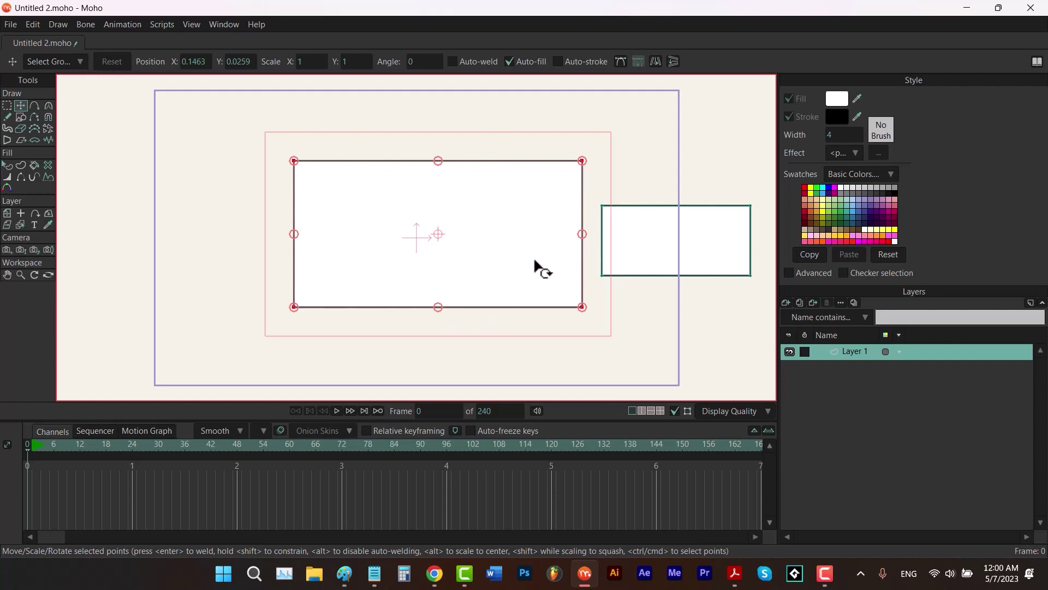
{"action": "key", "text": "ctrl+a"}
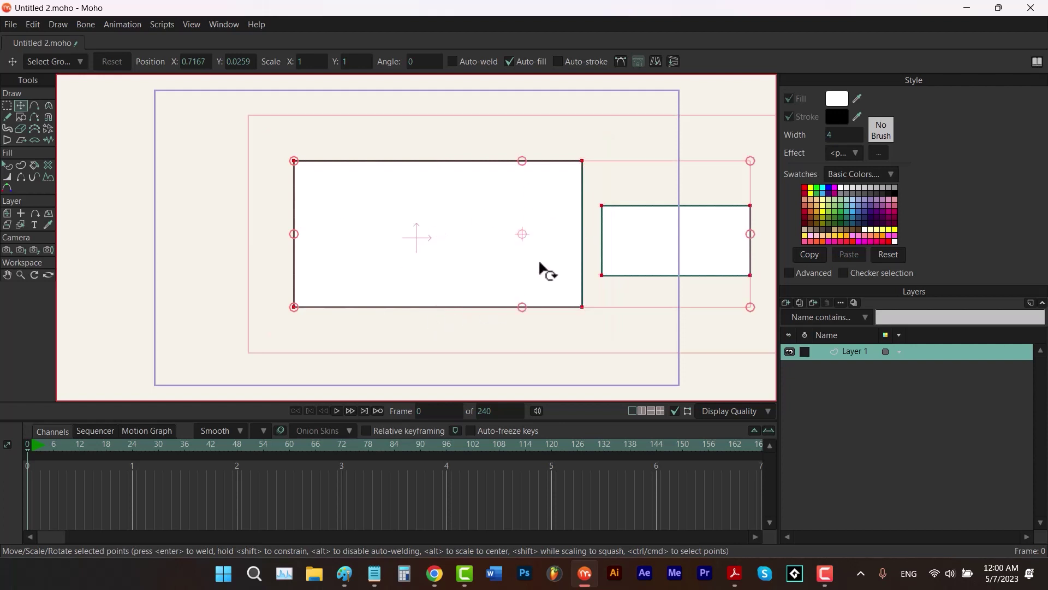
{"action": "key", "text": "Delete"}
{"action": "key", "text": "g"}
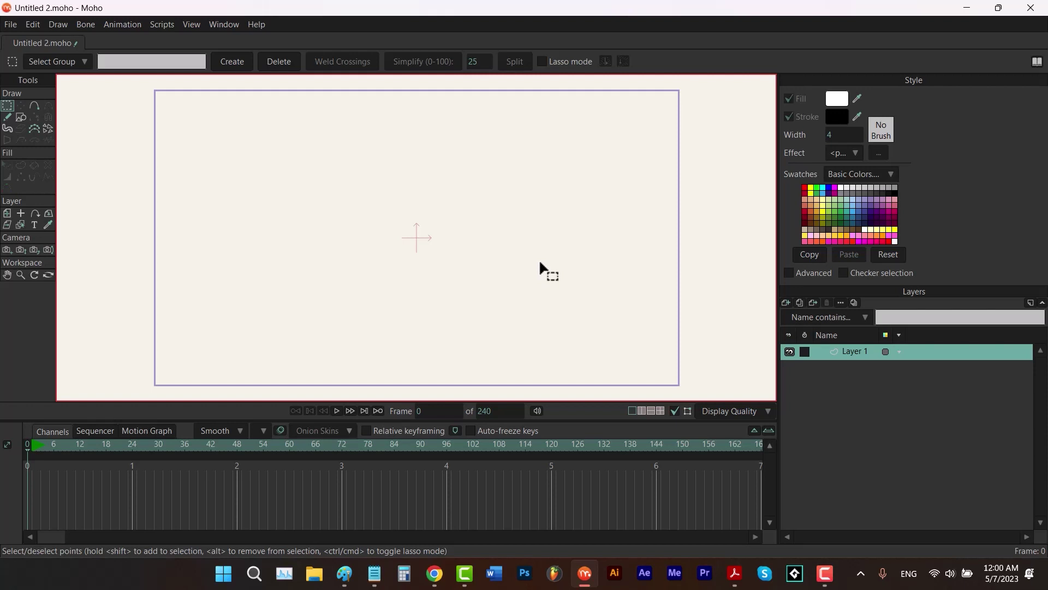
Step: Draw a white rectangle across the canvas centre, erase a hole, then undo the erase
{"action": "left_click", "coordinate": [25, 117]}
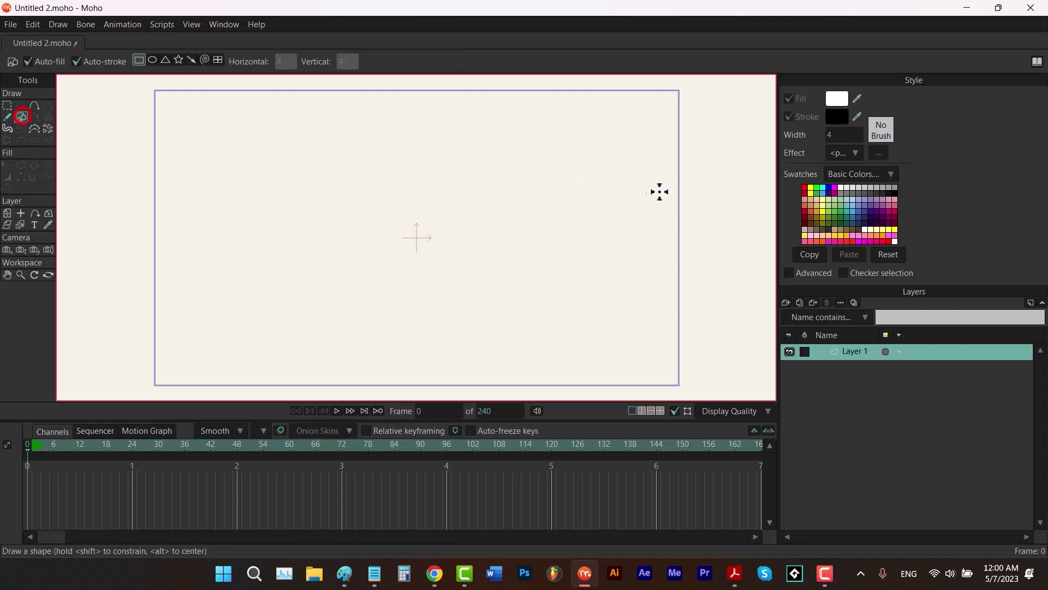
{"action": "mouse_move", "coordinate": [576, 177]}
{"action": "left_mouse_down"}
{"action": "mouse_move", "coordinate": [386, 278]}
{"action": "mouse_move", "coordinate": [283, 296]}
{"action": "left_mouse_up"}
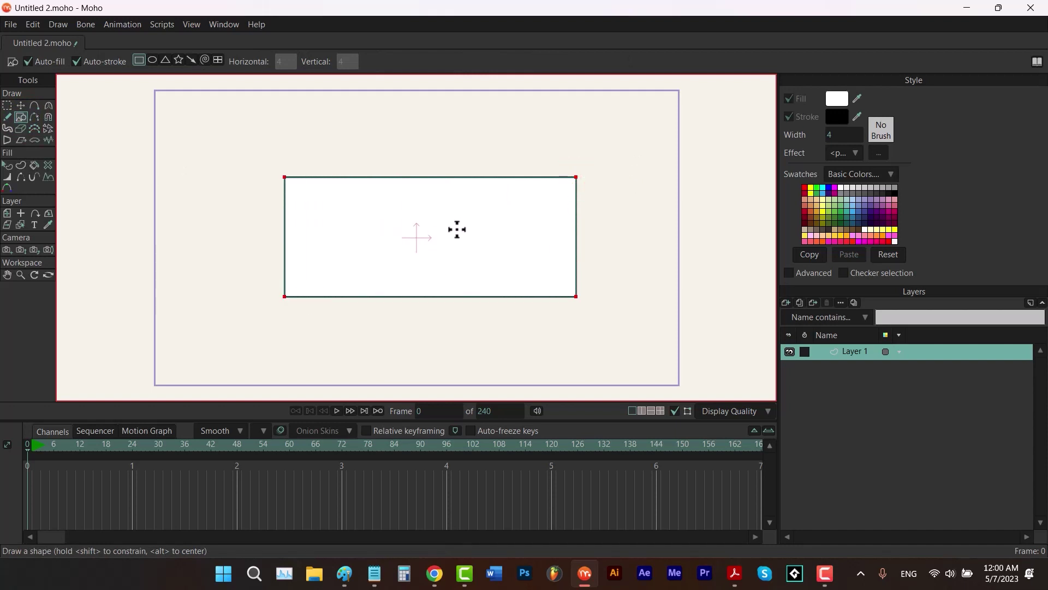
{"action": "left_click", "coordinate": [20, 128]}
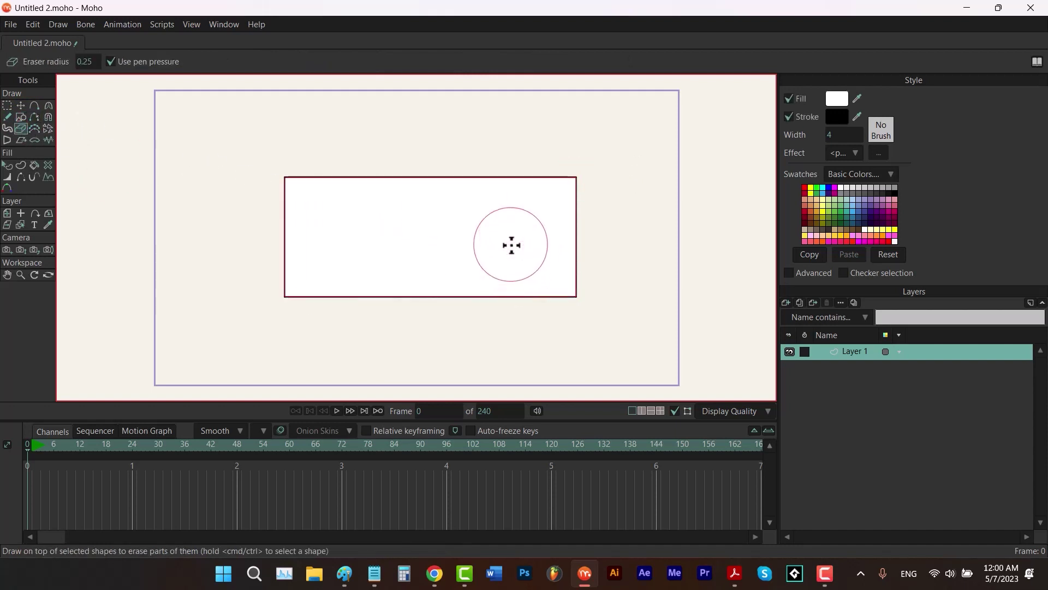
{"action": "left_click_drag", "start_coordinate": [512, 248], "coordinate": [421, 230]}
{"action": "key", "text": "ctrl+z"}
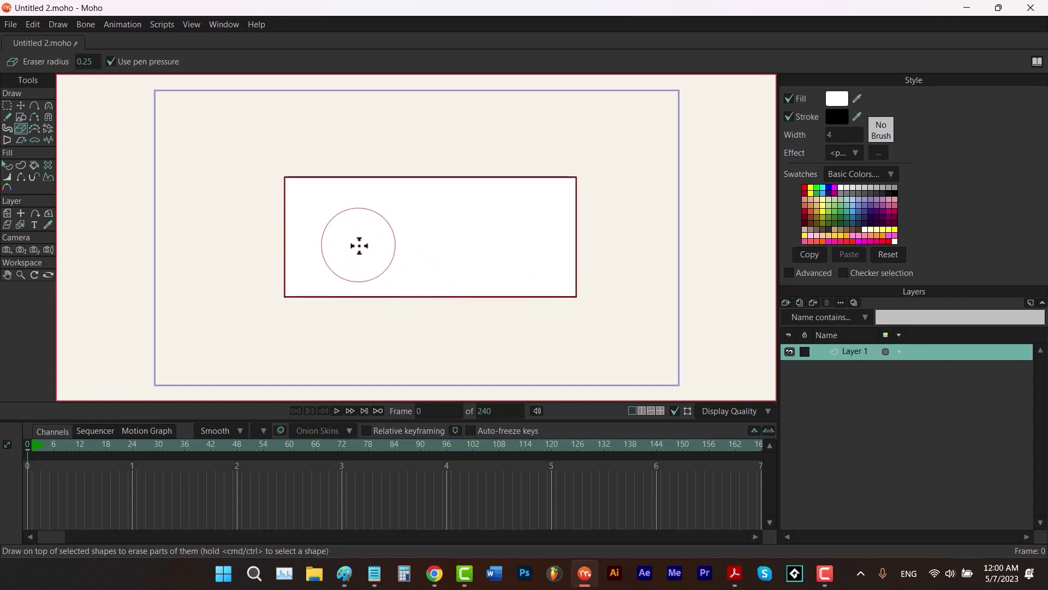
Step: Stamp a round Blob Brush circle in the rectangle's middle after undoing a freehand blob
{"action": "left_click", "coordinate": [6, 127]}
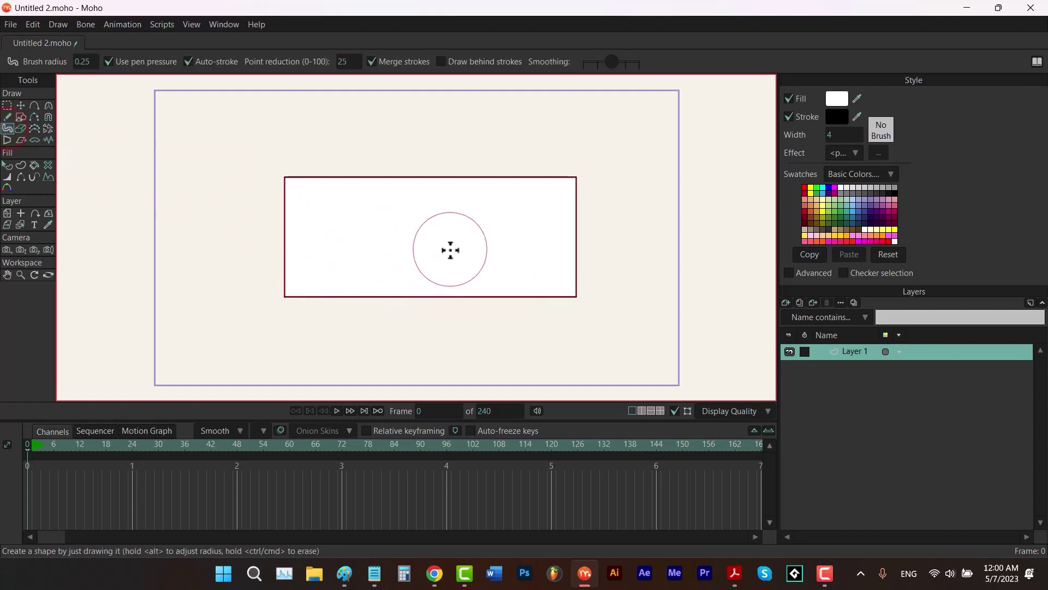
{"action": "left_click_drag", "start_coordinate": [397, 227], "coordinate": [491, 232]}
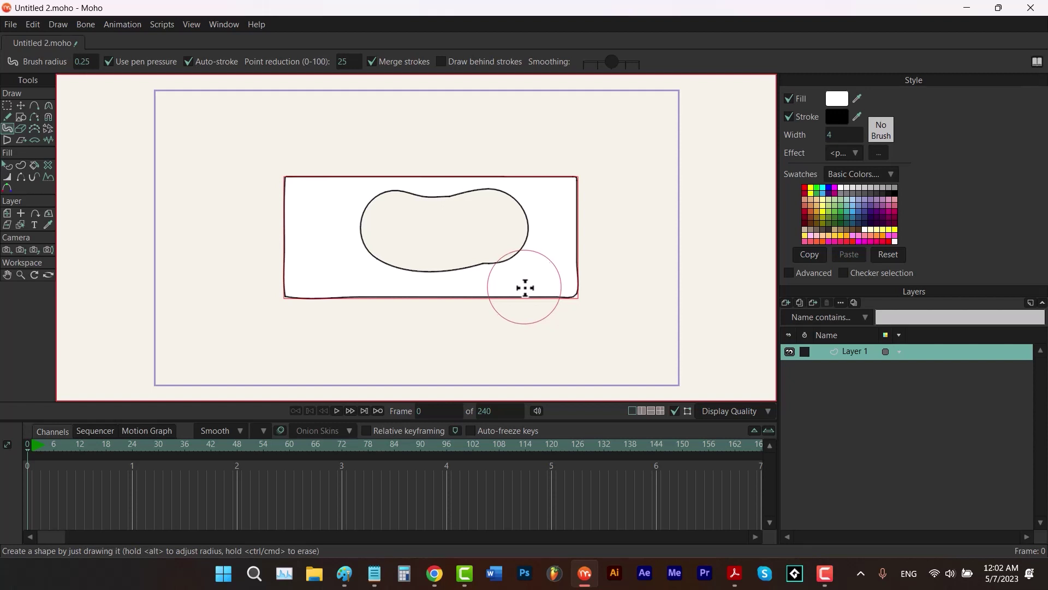
{"action": "key", "text": "ctrl+z"}
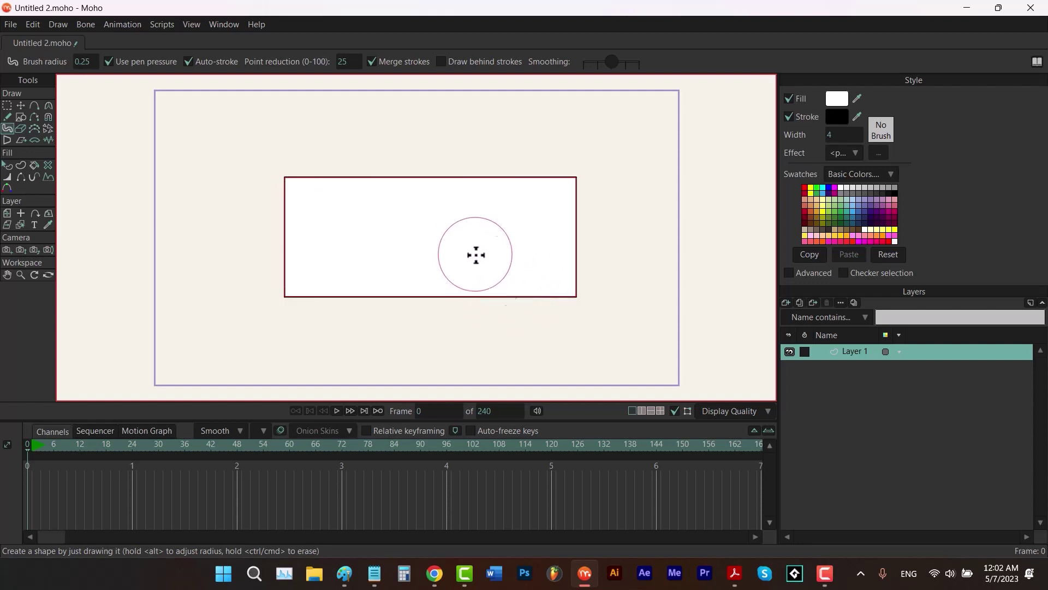
{"action": "left_click", "coordinate": [440, 237]}
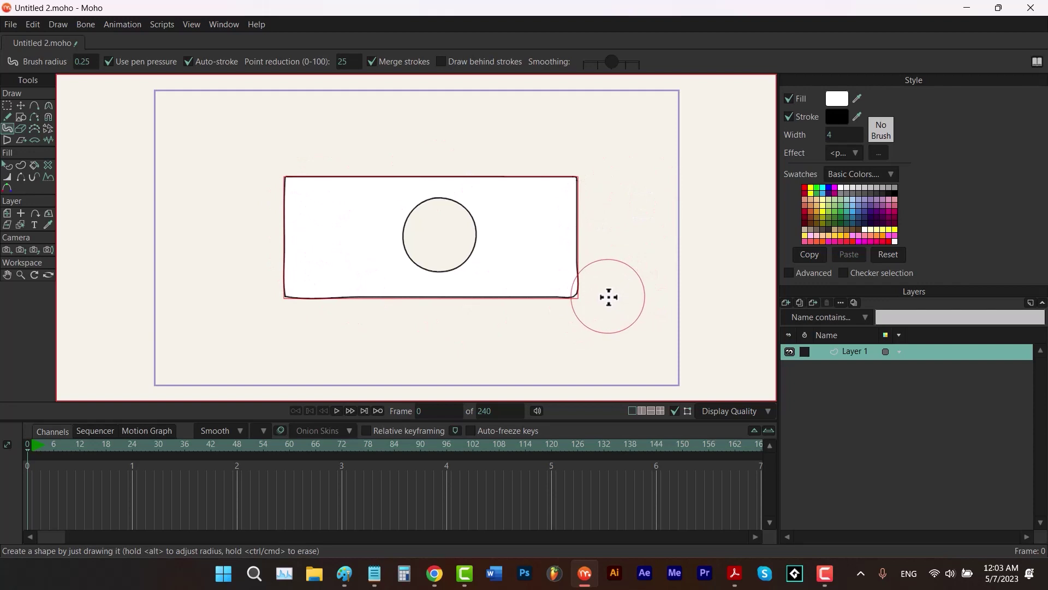
{"action": "key", "text": "t"}
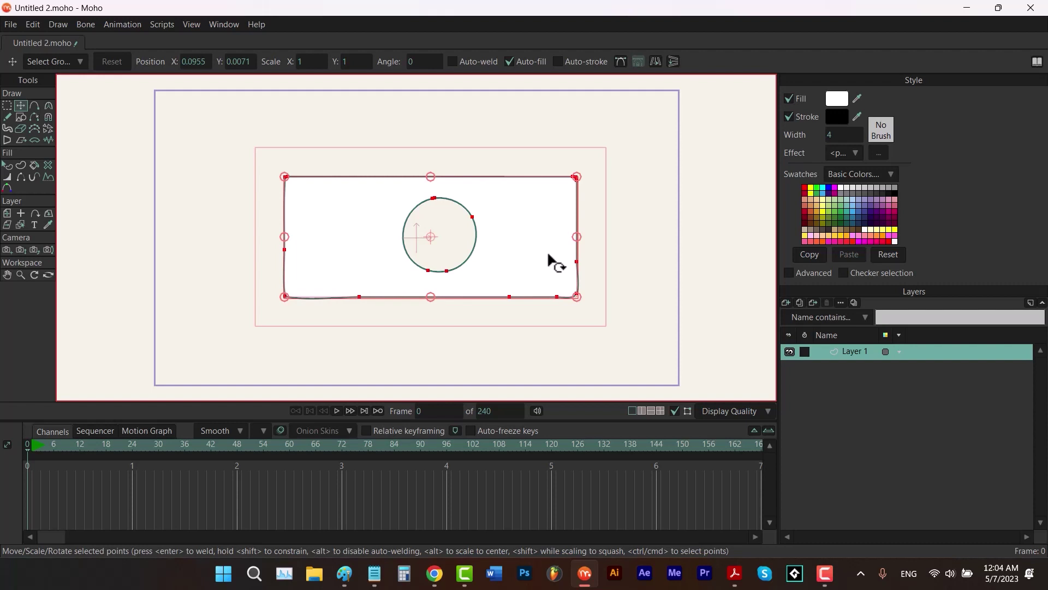
Step: Erase a wavy band across the rectangle's middle, leaving two strips, and select all points
{"action": "left_click", "coordinate": [21, 129]}
{"action": "mouse_move", "coordinate": [620, 230]}
{"action": "left_mouse_down"}
{"action": "mouse_move", "coordinate": [487, 249]}
{"action": "mouse_move", "coordinate": [250, 241]}
{"action": "left_mouse_up"}
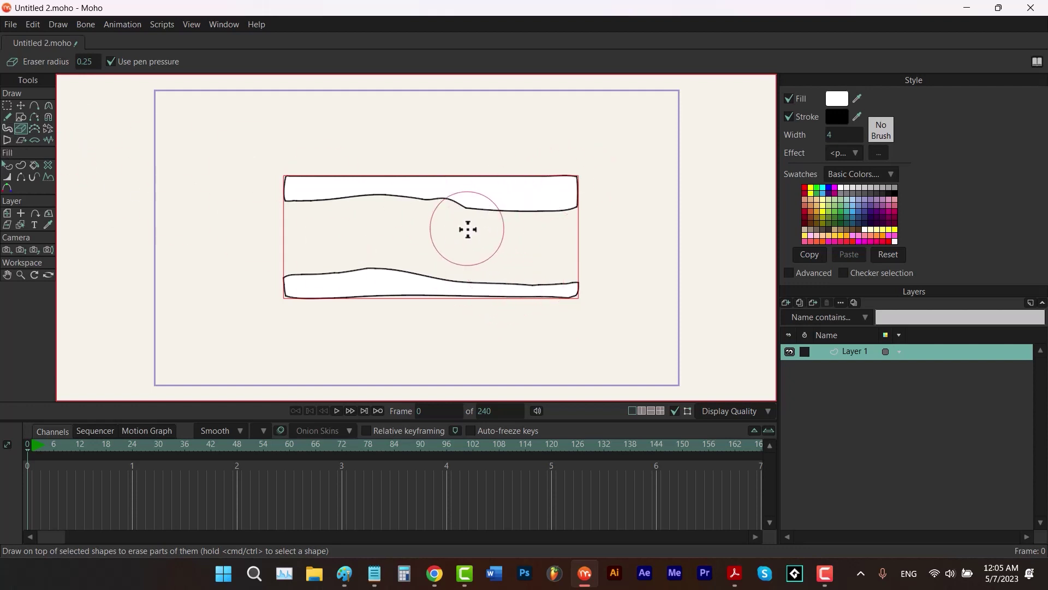
{"action": "key", "text": "t"}
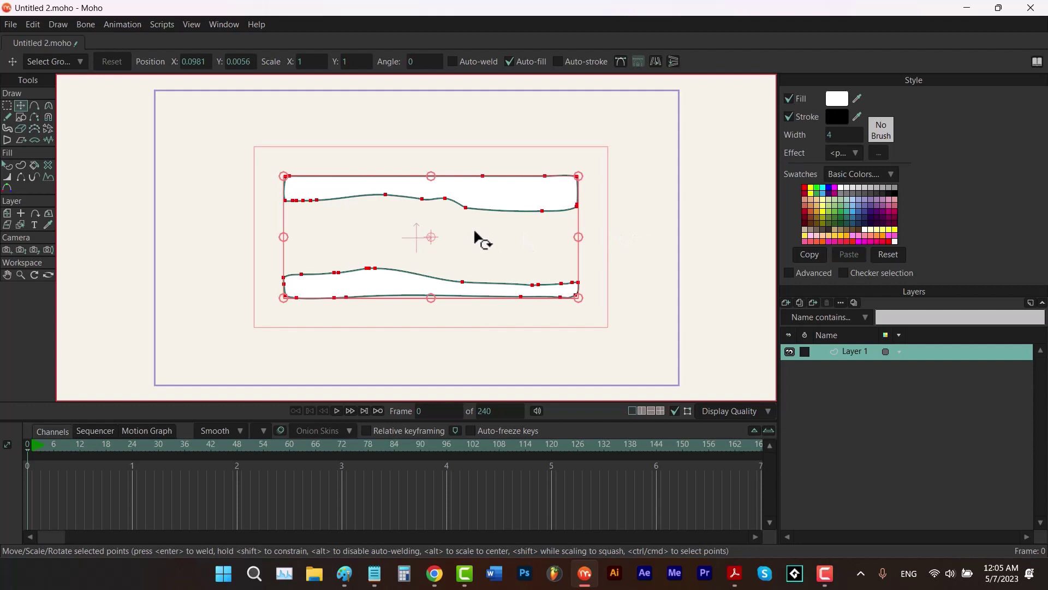
{"action": "left_click", "coordinate": [658, 231]}
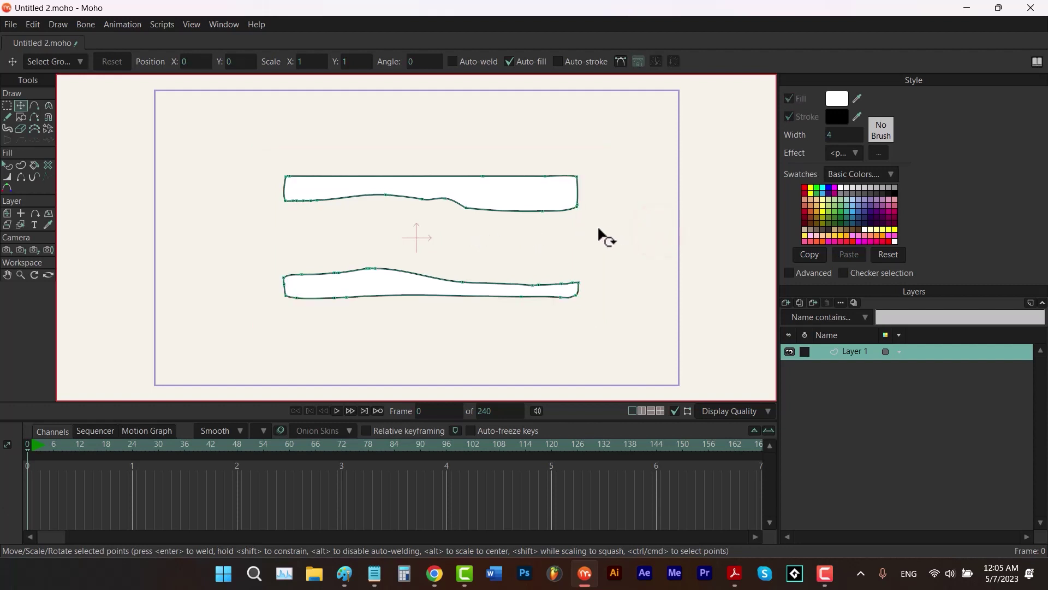
{"action": "key", "text": "ctrl+a"}
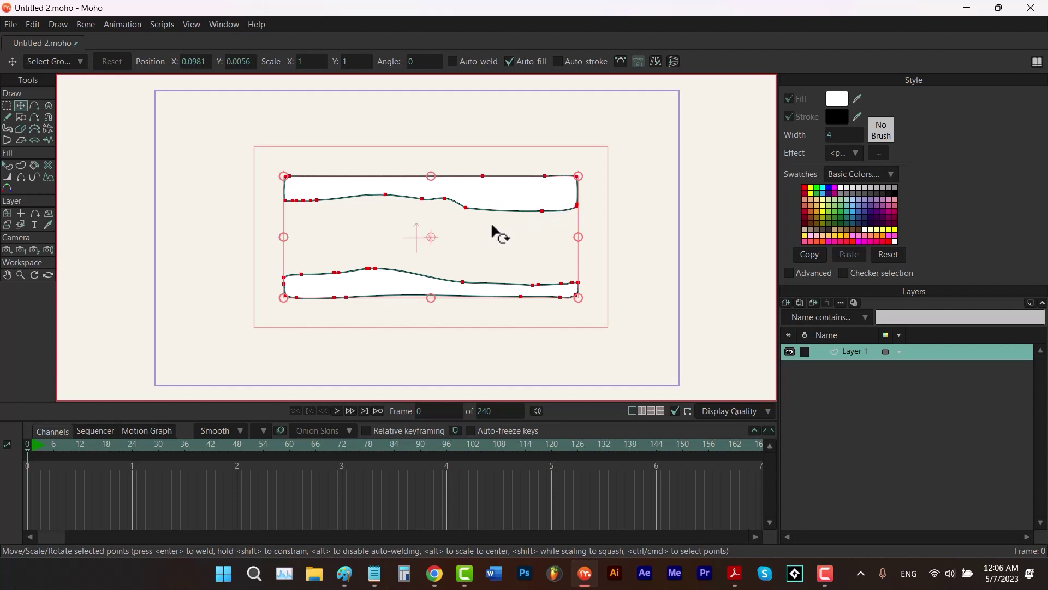
Step: Outline the upper and lower strips and turn each into a filled shape
{"action": "key", "text": "u"}
{"action": "mouse_move", "coordinate": [595, 157]}
{"action": "left_mouse_down"}
{"action": "mouse_move", "coordinate": [552, 253]}
{"action": "mouse_move", "coordinate": [316, 241]}
{"action": "mouse_move", "coordinate": [478, 127]}
{"action": "mouse_move", "coordinate": [608, 221]}
{"action": "left_mouse_up"}
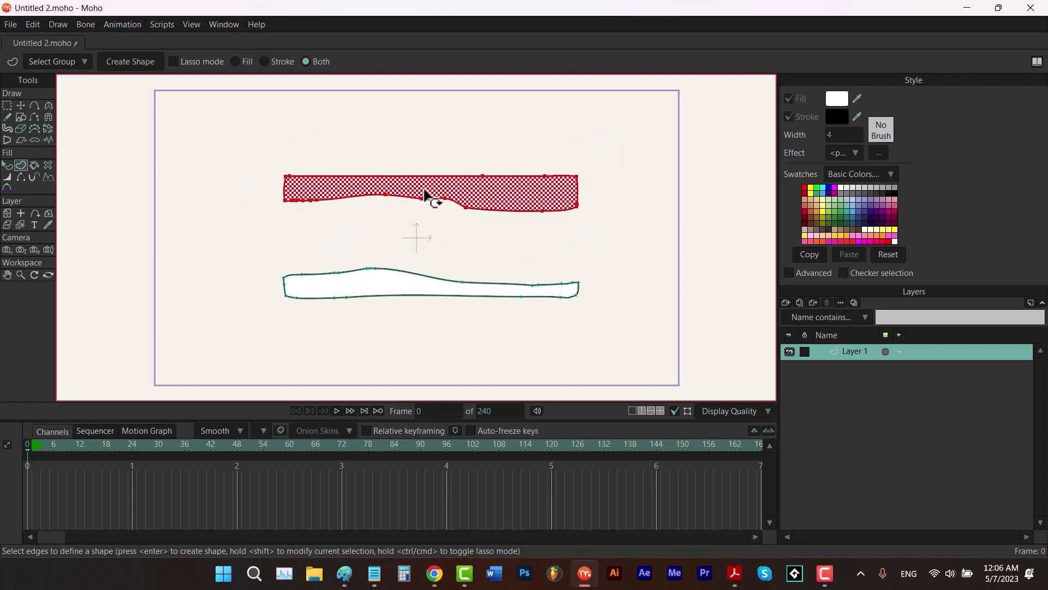
{"action": "left_click", "coordinate": [138, 59]}
{"action": "mouse_move", "coordinate": [581, 253]}
{"action": "left_mouse_down"}
{"action": "mouse_move", "coordinate": [382, 328]}
{"action": "mouse_move", "coordinate": [239, 310]}
{"action": "mouse_move", "coordinate": [503, 252]}
{"action": "mouse_move", "coordinate": [584, 255]}
{"action": "left_mouse_up"}
{"action": "left_click", "coordinate": [148, 62]}
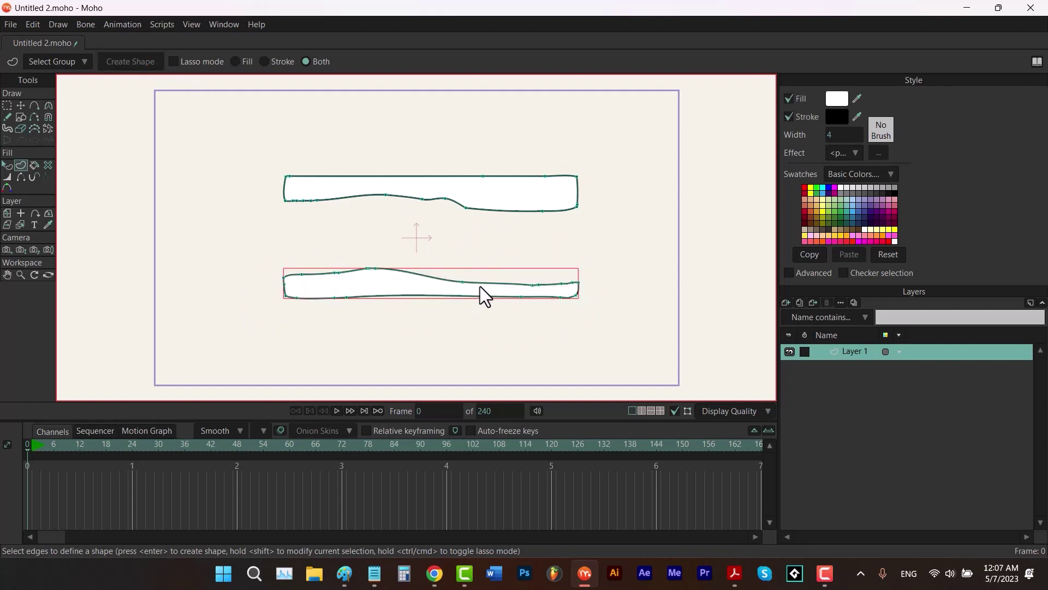
Step: Select both strips and delete them from the canvas
{"action": "key", "text": "ctrl+a"}
{"action": "left_click", "coordinate": [21, 105]}
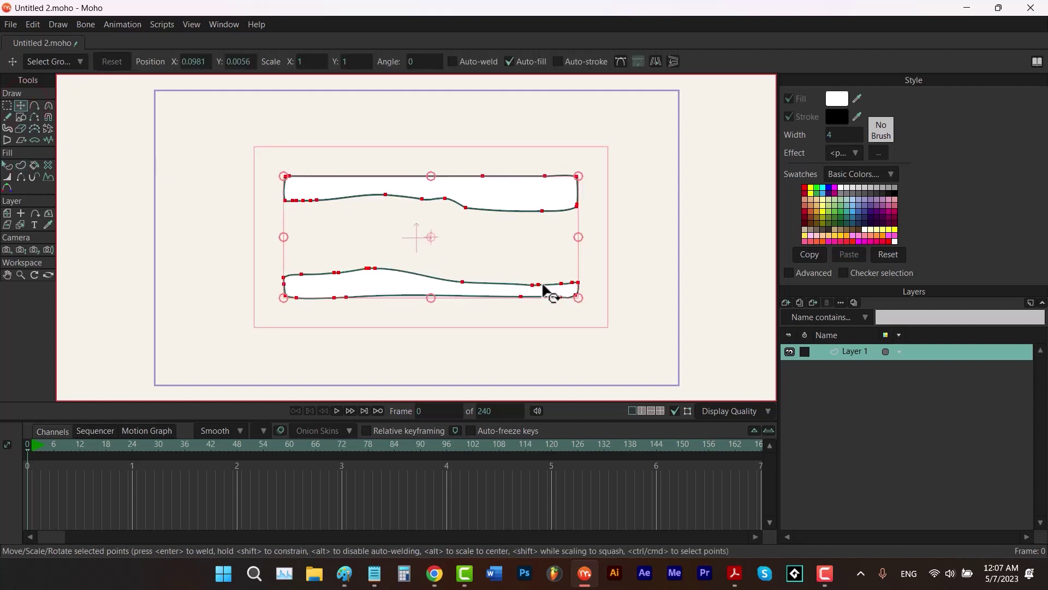
{"action": "key", "text": "Delete"}
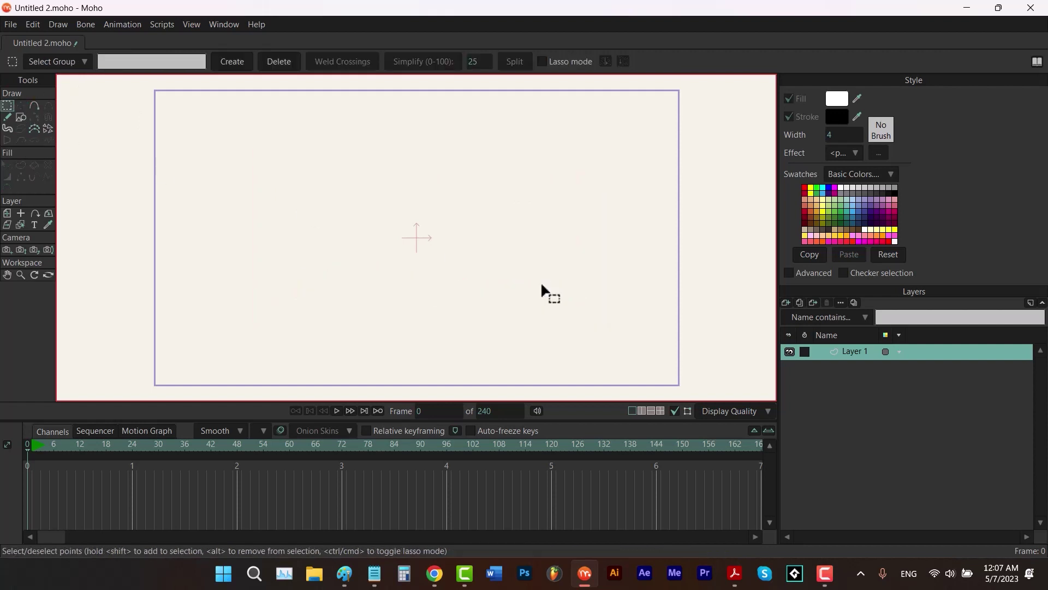
Step: Draw two overlapping white circles side by side near the canvas centre using the ellipse option
{"action": "key", "text": "r"}
{"action": "left_click", "coordinate": [151, 60]}
{"action": "left_click_drag", "start_coordinate": [495, 146], "coordinate": [305, 326]}
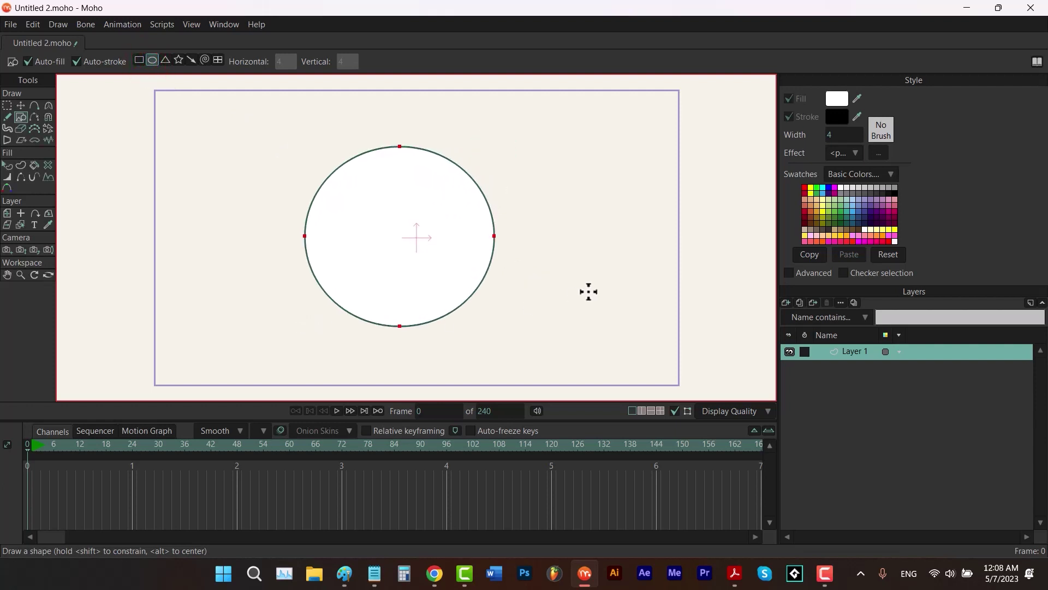
{"action": "left_click_drag", "start_coordinate": [604, 168], "coordinate": [437, 318]}
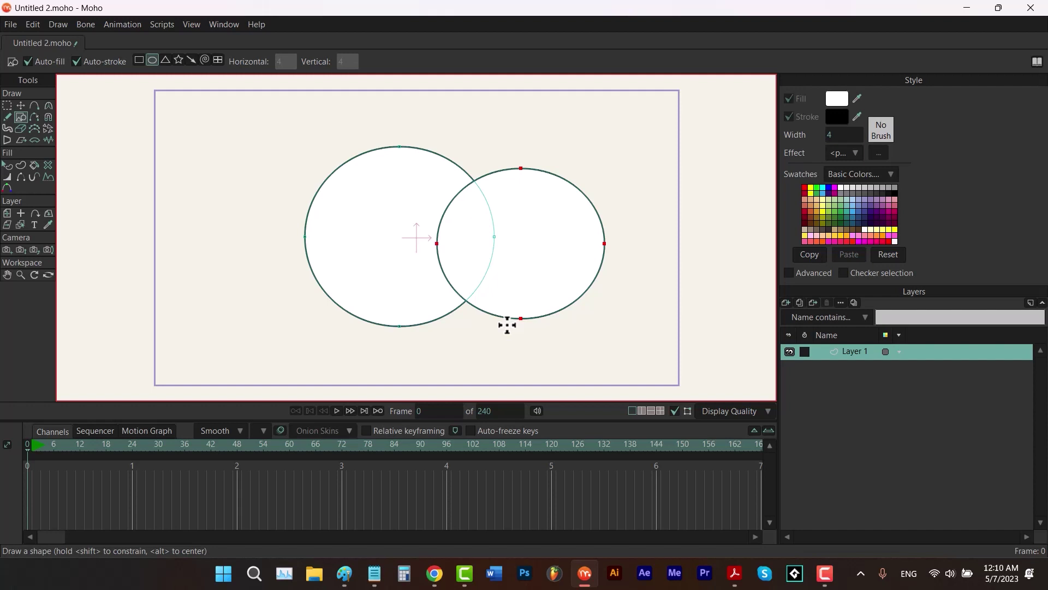
{"action": "left_click", "coordinate": [35, 117]}
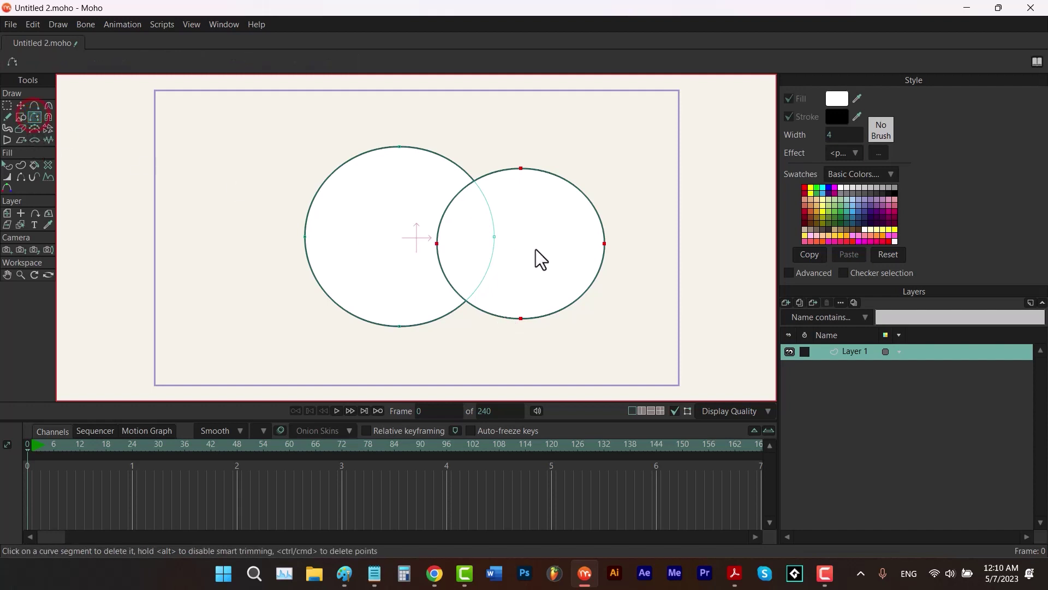
{"action": "left_click", "coordinate": [577, 169]}
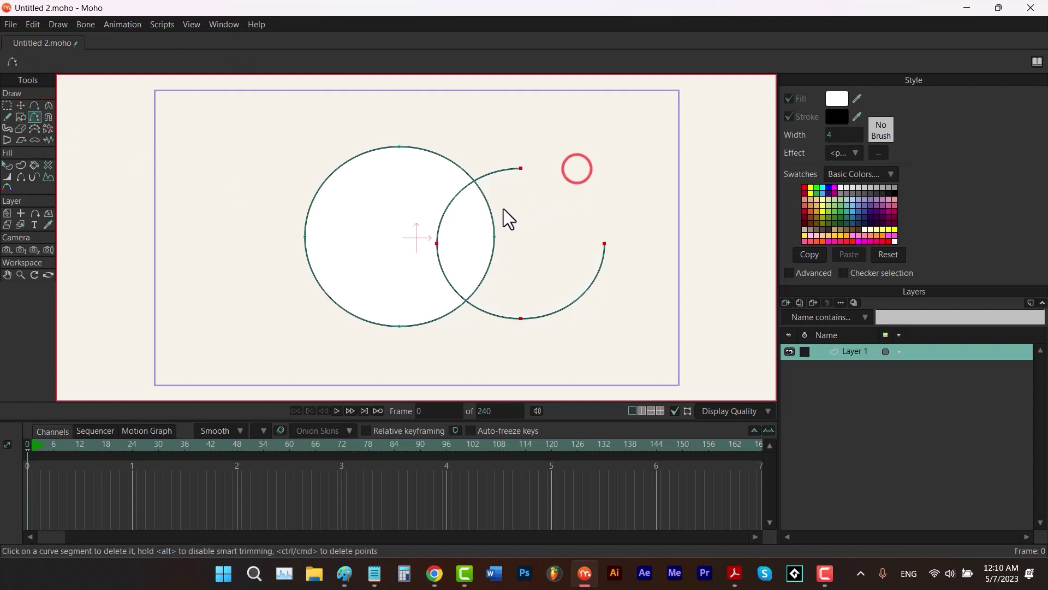
{"action": "left_click", "coordinate": [491, 217]}
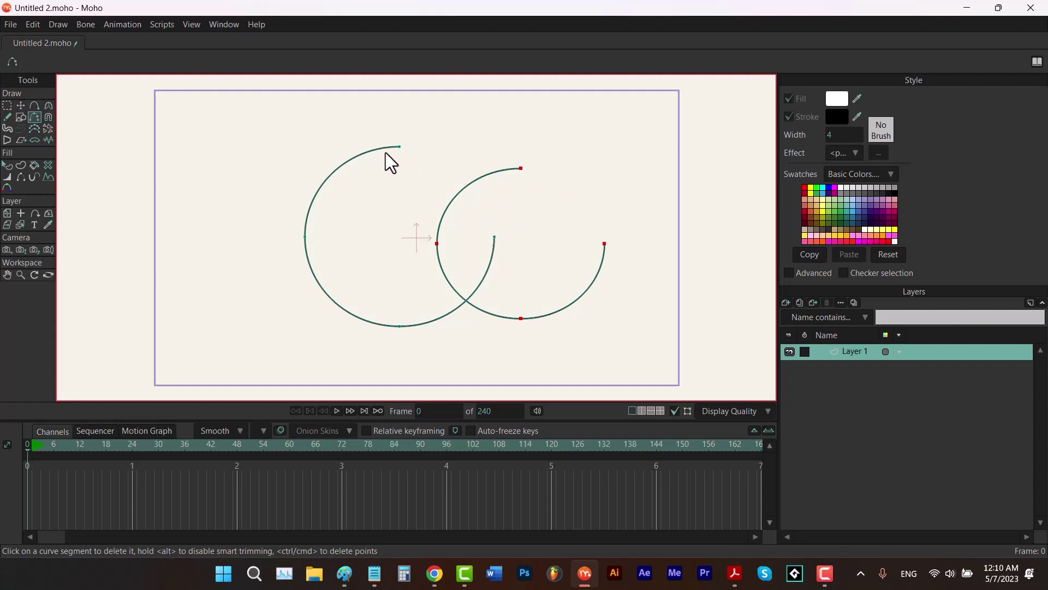
{"action": "key", "text": "ctrl+z"}
{"action": "key", "text": "ctrl+z"}
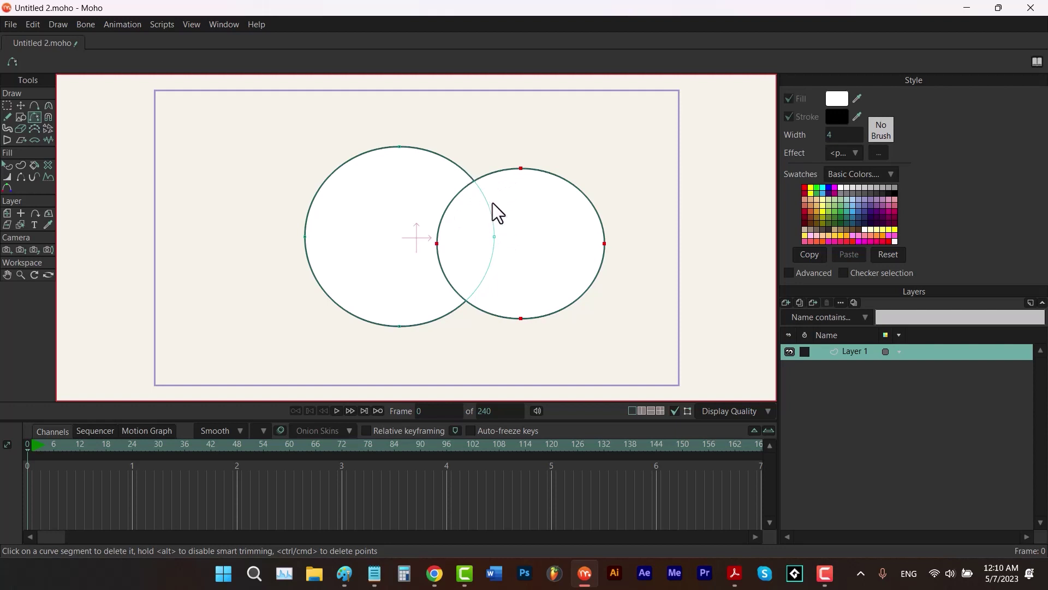
{"action": "left_click", "coordinate": [7, 106]}
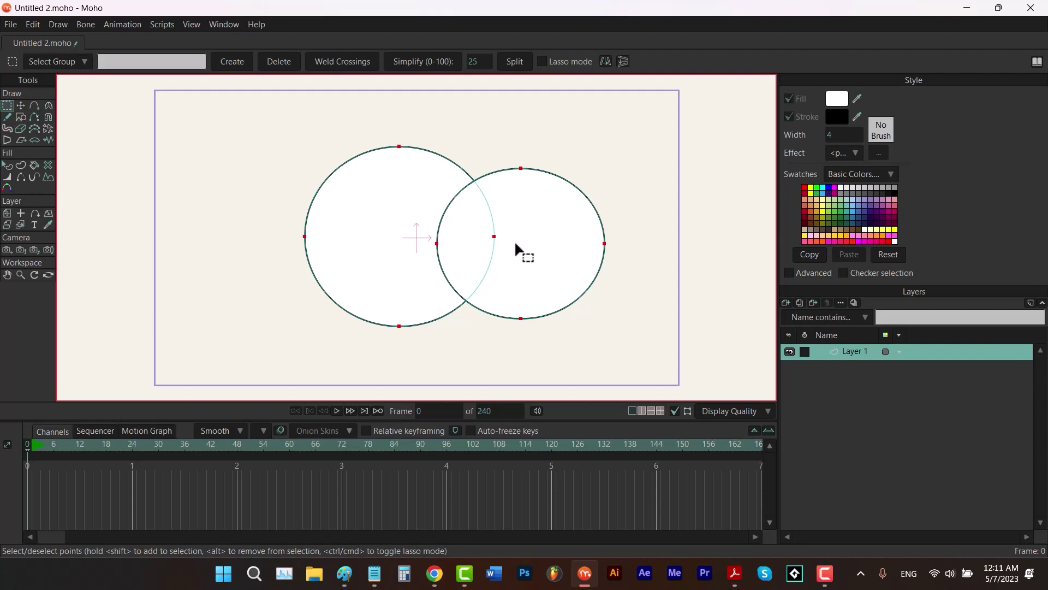
Step: Weld the circles' crossings and delete the right circle's outer arcs
{"action": "left_click", "coordinate": [342, 68]}
{"action": "key", "text": "d"}
{"action": "left_click", "coordinate": [497, 285]}
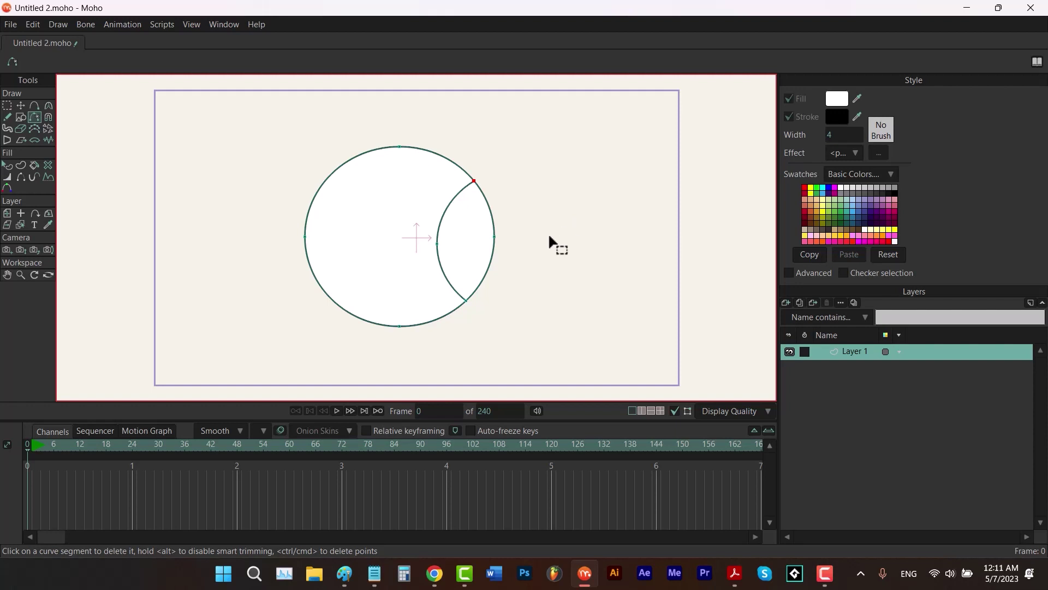
{"action": "left_click", "coordinate": [487, 263]}
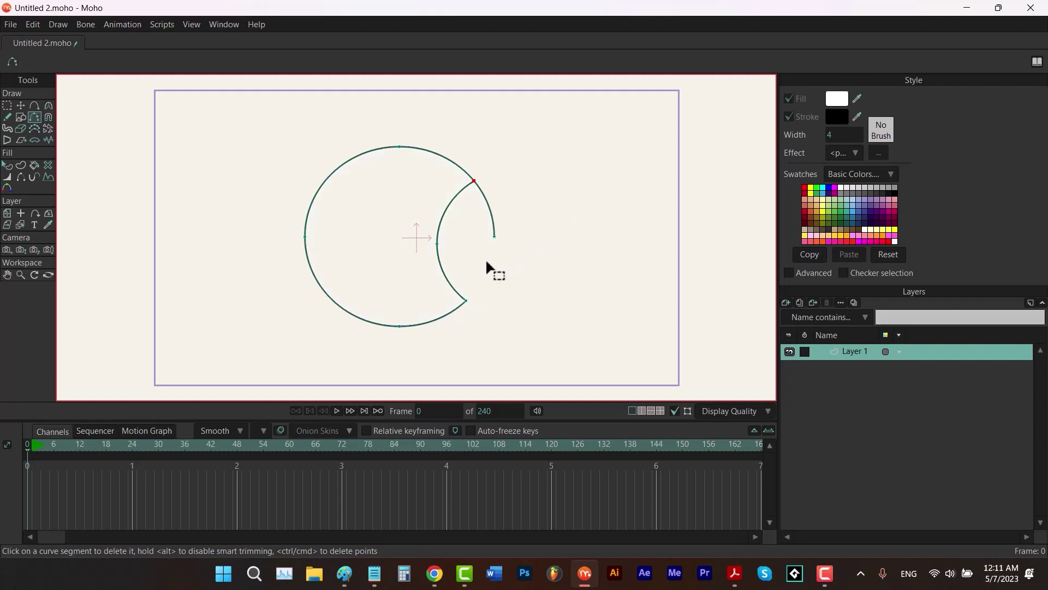
{"action": "left_click", "coordinate": [492, 229]}
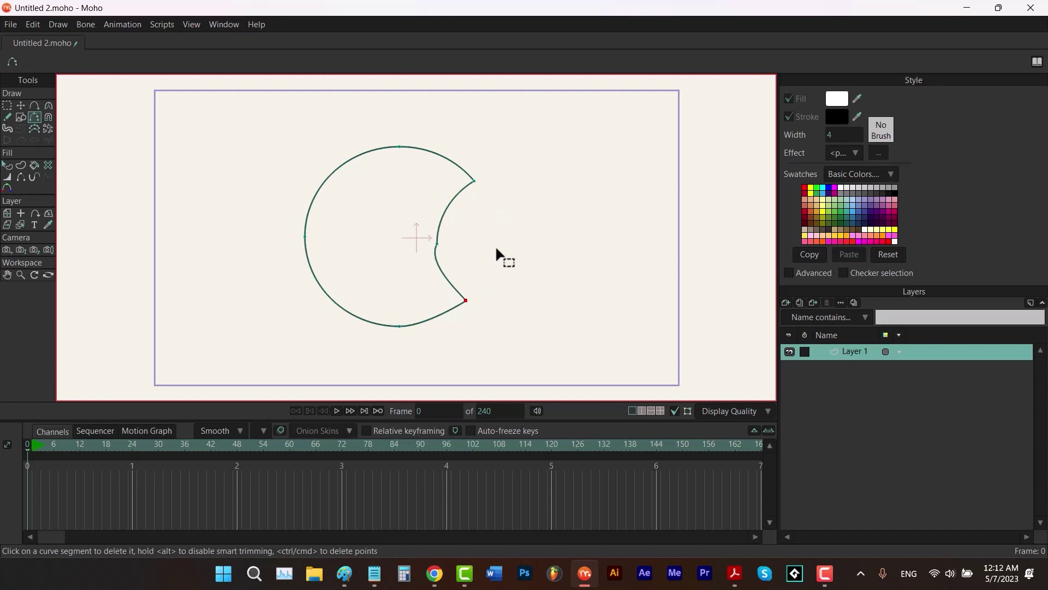
{"action": "key", "text": "ctrl+z"}
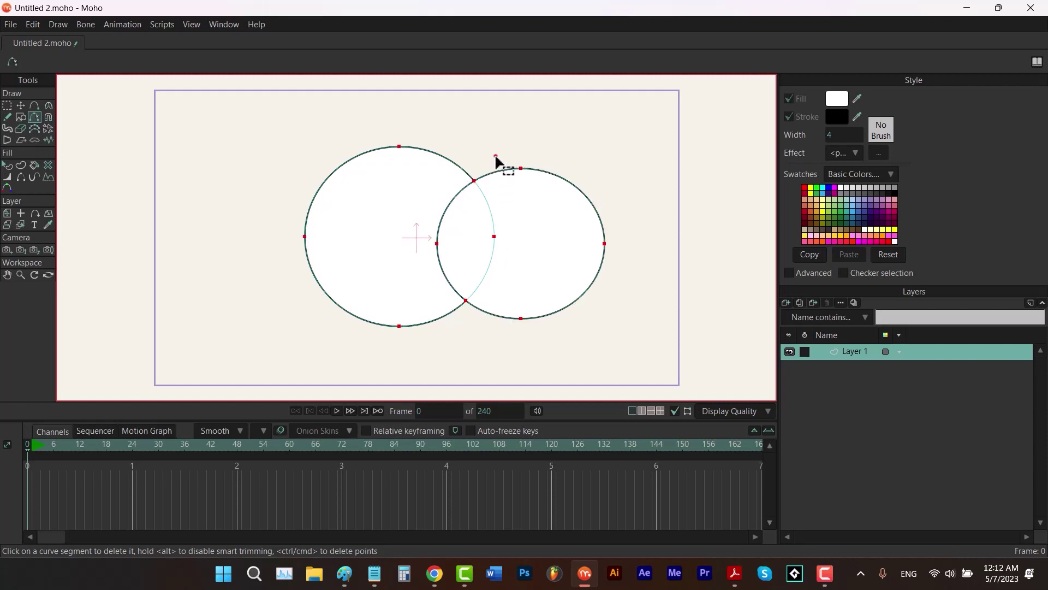
{"action": "left_click", "coordinate": [497, 162]}
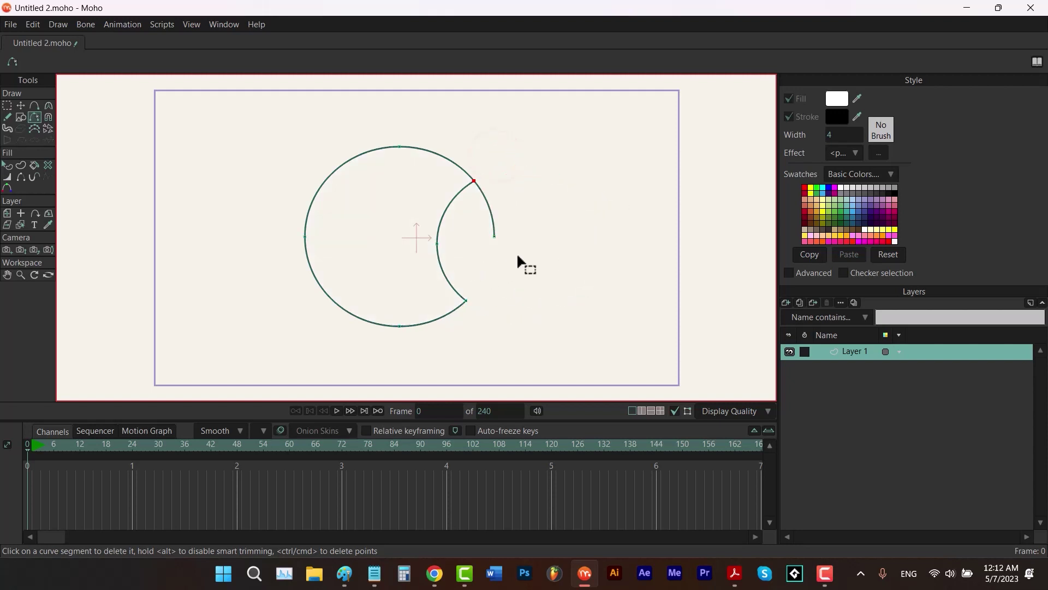
Step: Select the leftover dangling end point and delete it with its arc
{"action": "key", "text": "t"}
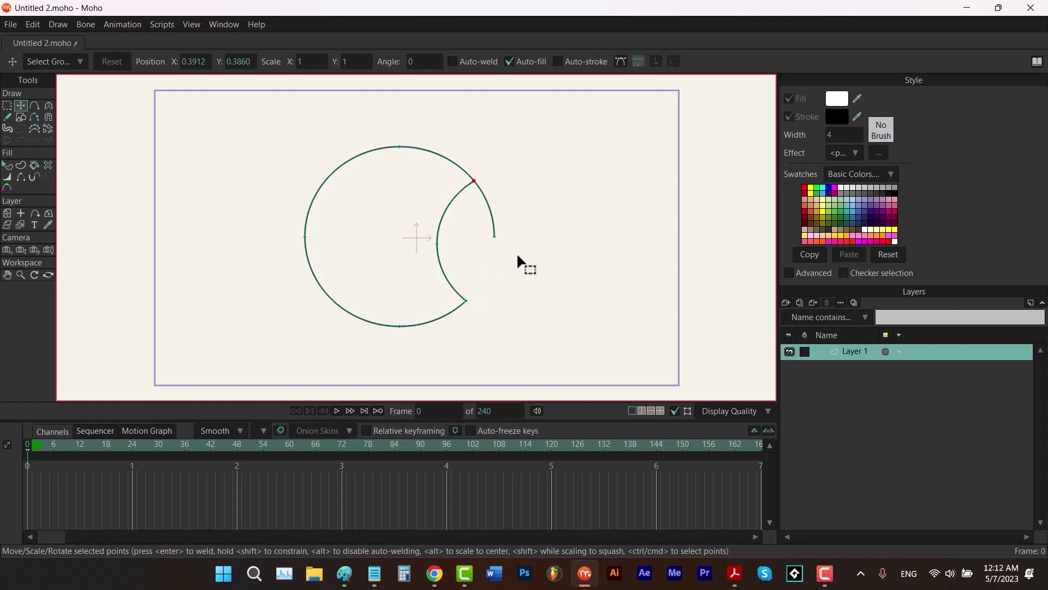
{"action": "left_click_drag", "start_coordinate": [515, 221], "coordinate": [478, 261]}
{"action": "key", "text": "Delete"}
Step: Remove the crescent's old fill and rebuild it as a white-filled shape from its outline
{"action": "left_click", "coordinate": [48, 165]}
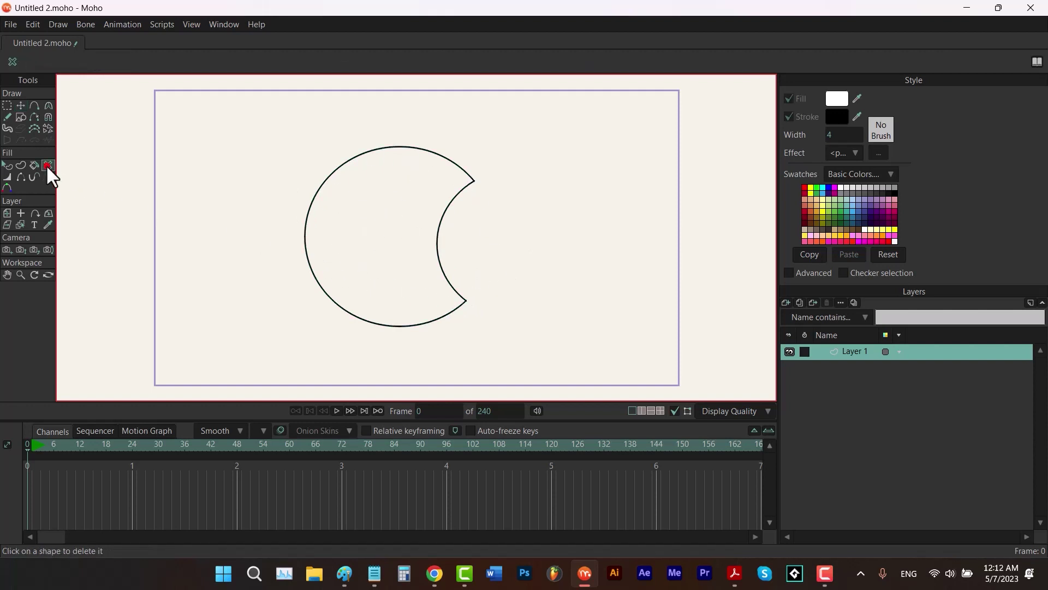
{"action": "left_click", "coordinate": [460, 228]}
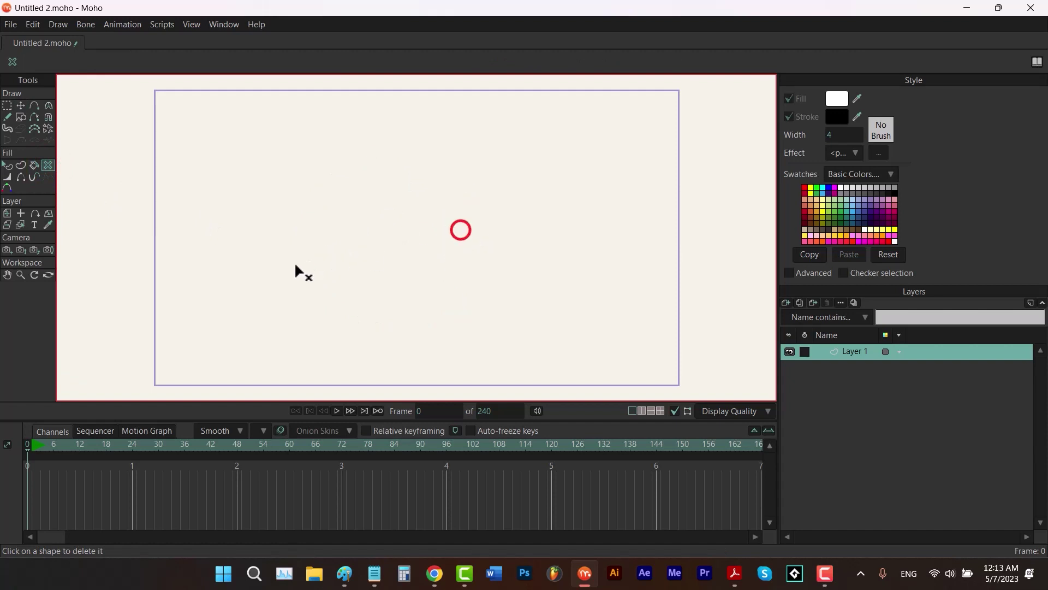
{"action": "key", "text": "g"}
{"action": "left_click", "coordinate": [20, 164]}
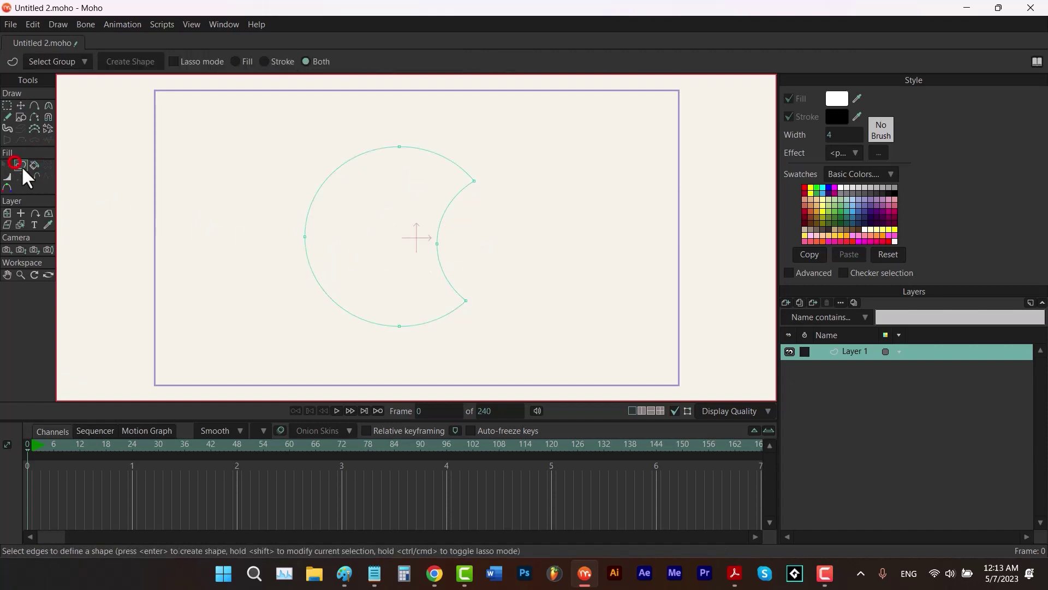
{"action": "key", "text": "ctrl+a"}
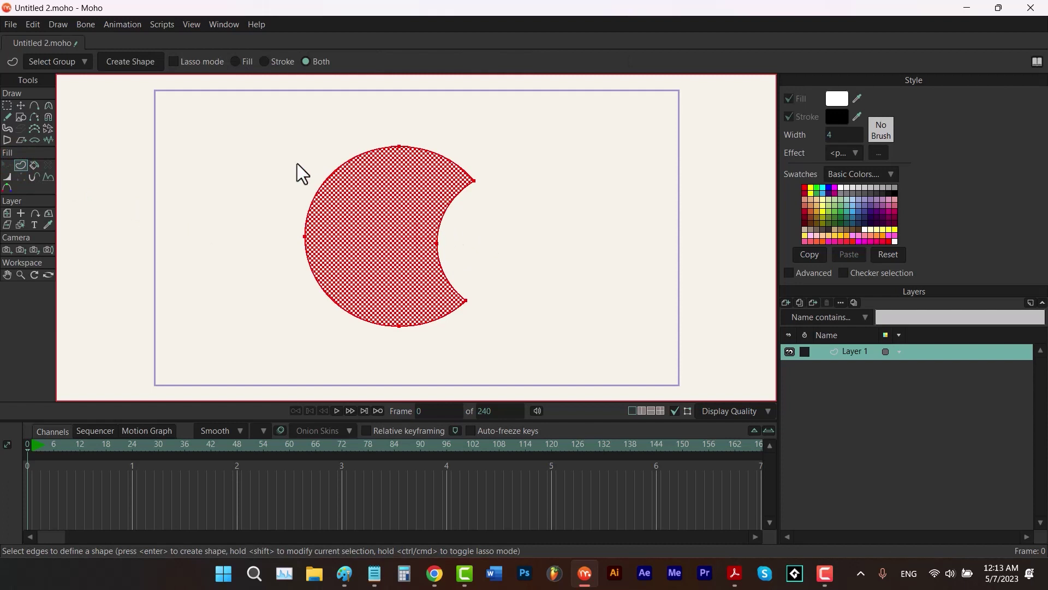
{"action": "left_click", "coordinate": [126, 61]}
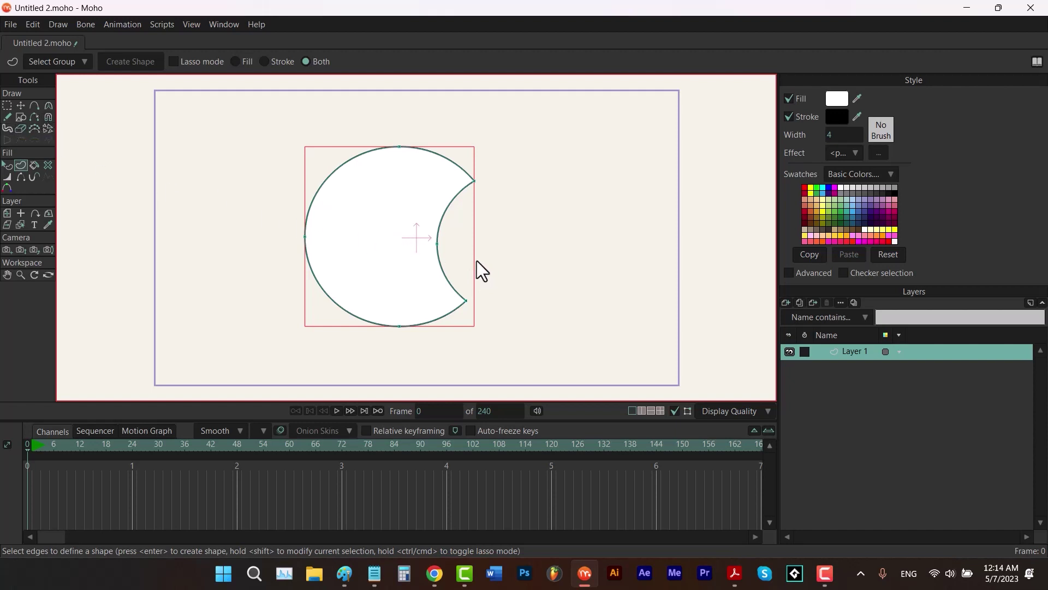
Step: Select all the crescent's points and delete it entirely
{"action": "key", "text": "t"}
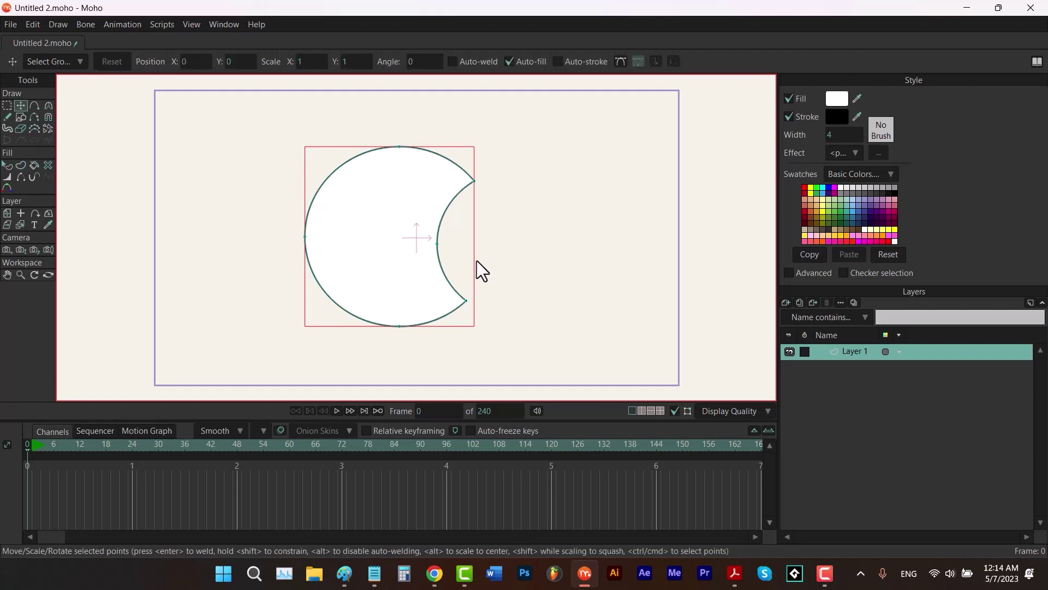
{"action": "key", "text": "ctrl+a"}
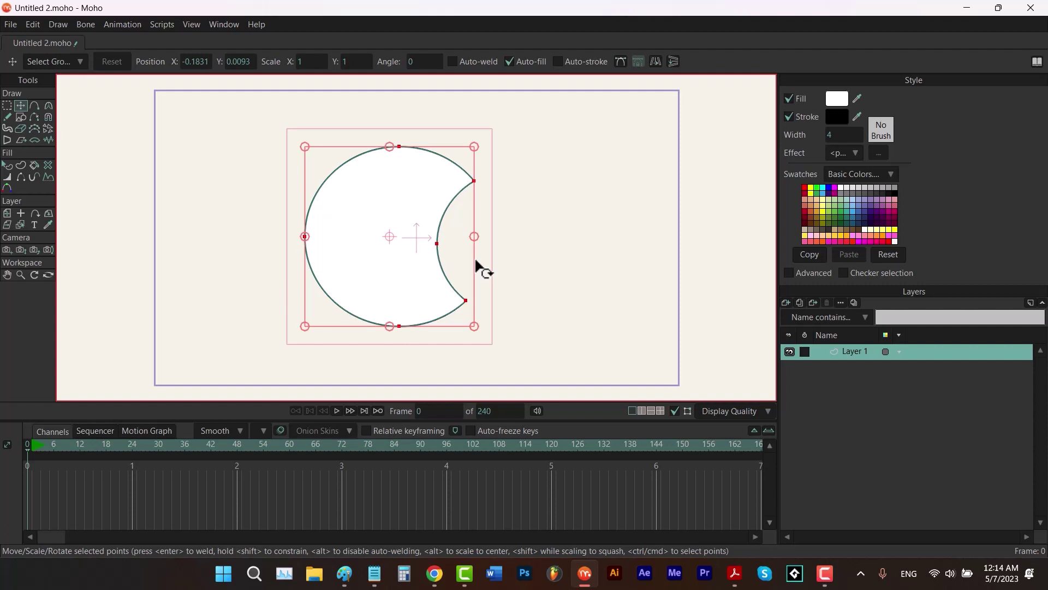
{"action": "key", "text": "Delete"}
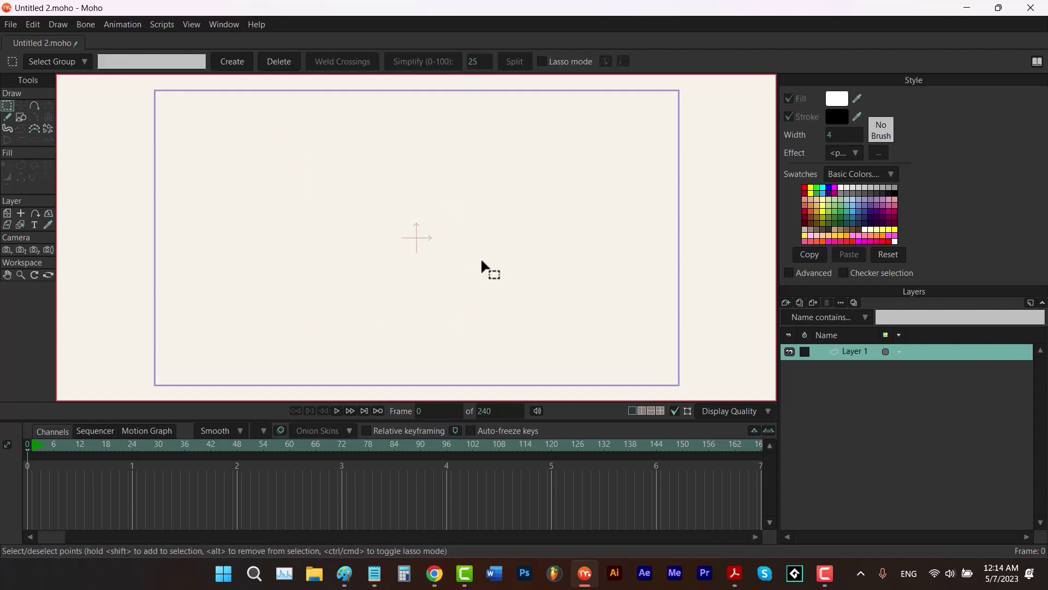
Step: Draw an unfilled, unstroked wide rectangle, then a taller one crossing its top edge
{"action": "key", "text": "e"}
{"action": "left_click", "coordinate": [138, 62]}
{"action": "left_click", "coordinate": [76, 62]}
{"action": "left_click", "coordinate": [28, 61]}
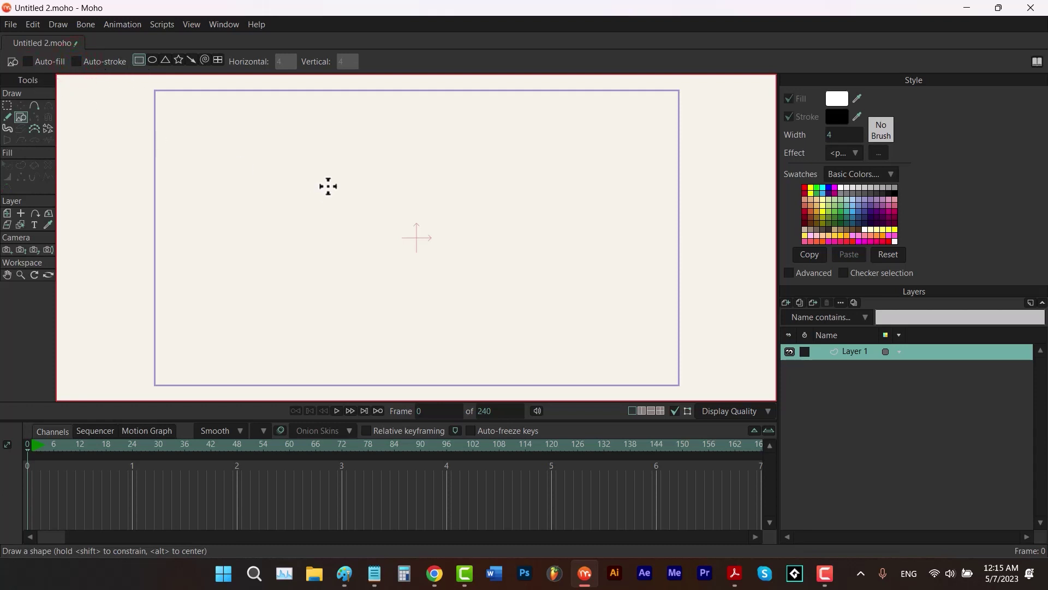
{"action": "mouse_move", "coordinate": [330, 181]}
{"action": "left_mouse_down"}
{"action": "mouse_move", "coordinate": [442, 255]}
{"action": "mouse_move", "coordinate": [550, 298]}
{"action": "mouse_move", "coordinate": [526, 293]}
{"action": "left_mouse_up"}
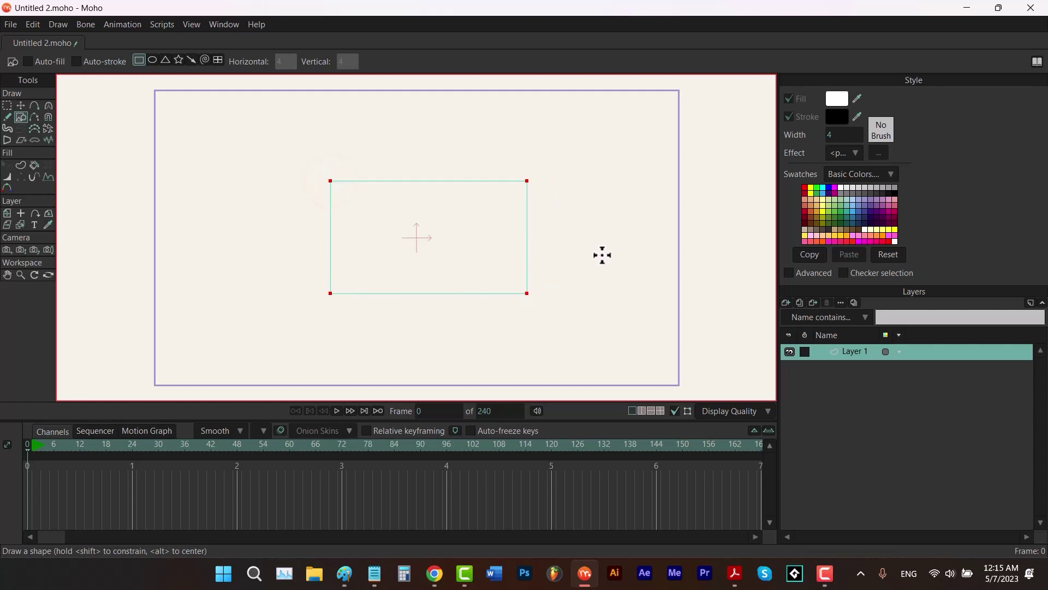
{"action": "left_click_drag", "start_coordinate": [404, 126], "coordinate": [472, 224]}
Step: Fill the rectangles' overlap region with the Paint Bucket and drag that filled piece left
{"action": "left_click", "coordinate": [38, 164]}
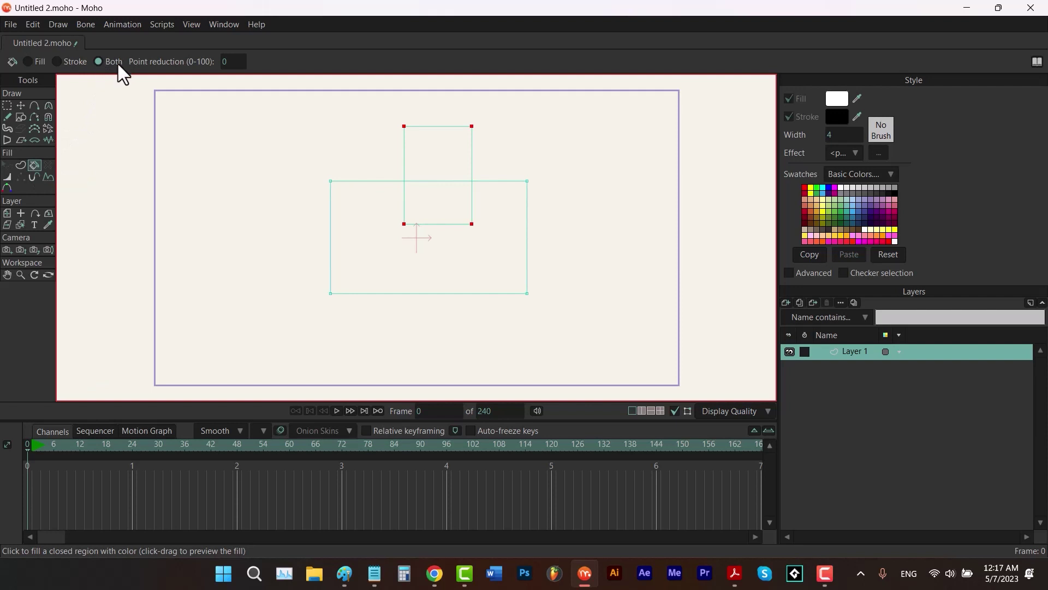
{"action": "left_click", "coordinate": [458, 207]}
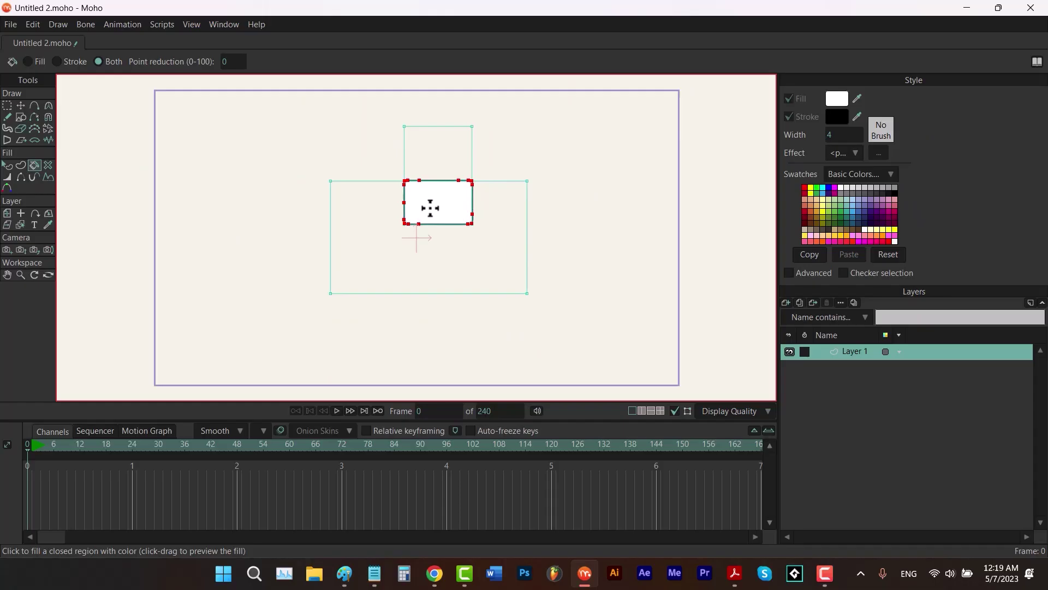
{"action": "key", "text": "t"}
{"action": "left_click_drag", "start_coordinate": [445, 208], "coordinate": [253, 241]}
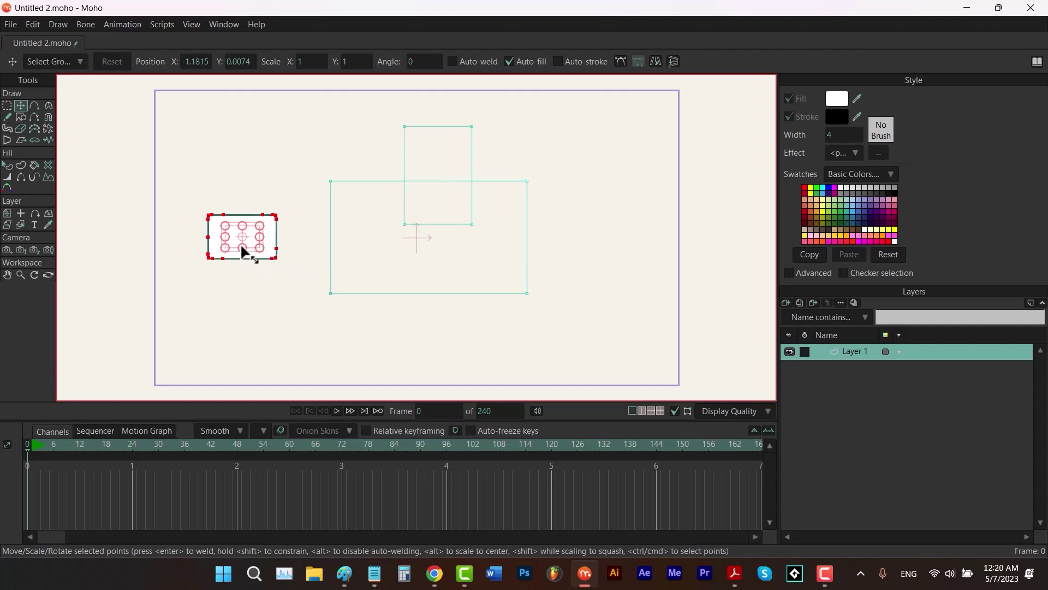
{"action": "scroll", "coordinate": [241, 248], "scroll_direction": "up", "scroll_amount": 4}
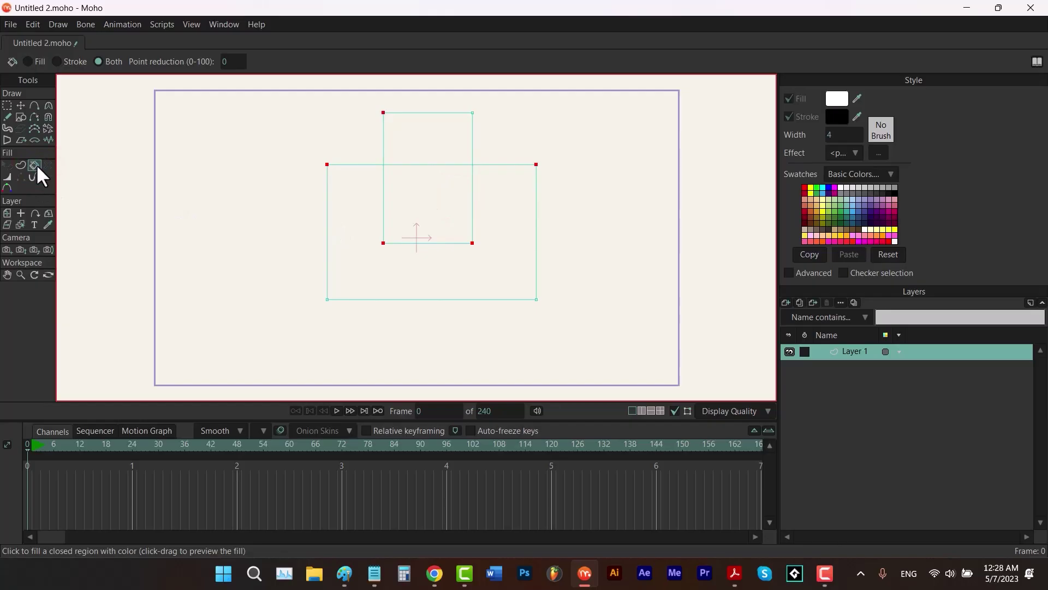
Step: Fill the overlap square, drag it out to the left, then undo the move
{"action": "left_click", "coordinate": [435, 204]}
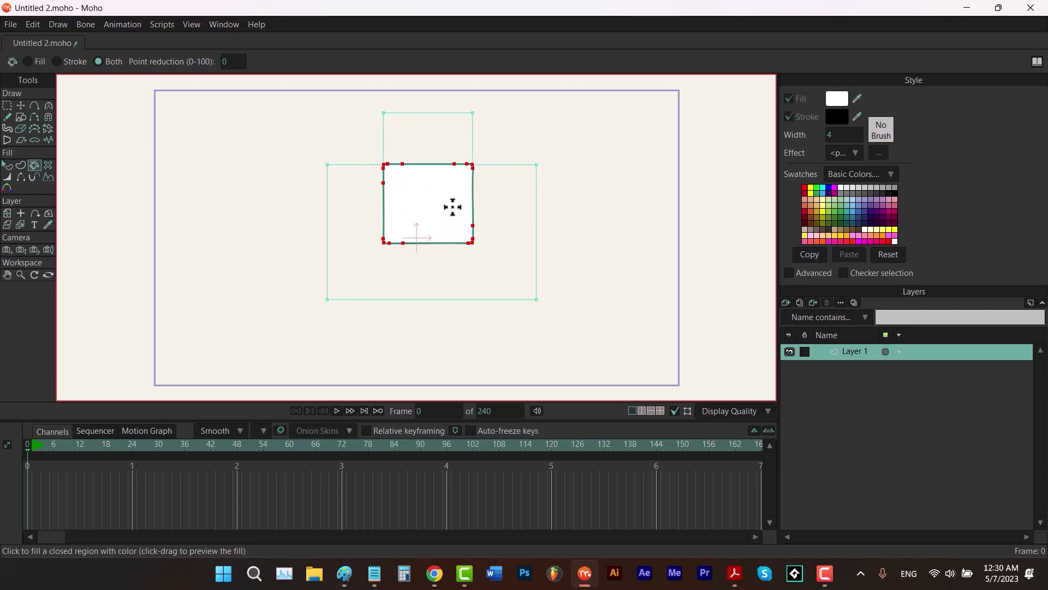
{"action": "key", "text": "t"}
{"action": "mouse_move", "coordinate": [450, 213]}
{"action": "left_mouse_down"}
{"action": "mouse_move", "coordinate": [283, 234]}
{"action": "mouse_move", "coordinate": [261, 219]}
{"action": "left_mouse_up"}
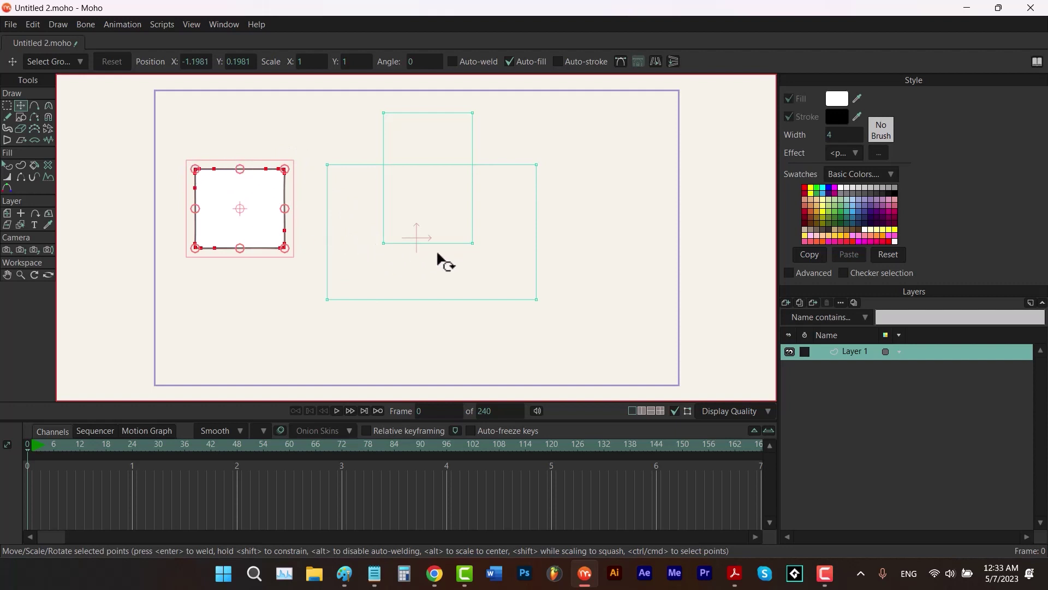
{"action": "key", "text": "ctrl+z"}
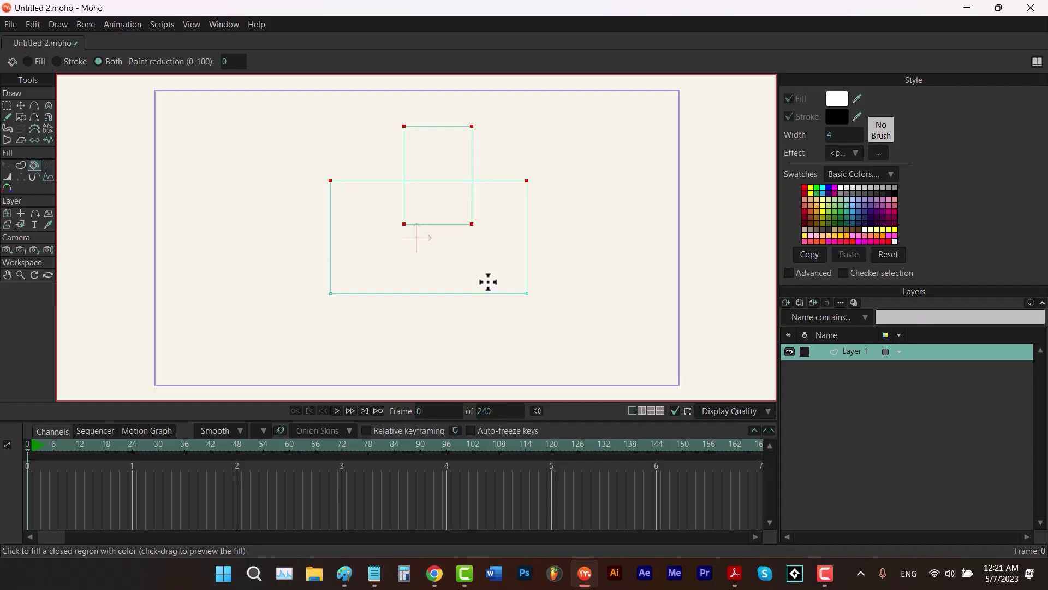
Step: Draw a long thin rectangle across the wide one's lower right, fill it white, test-move it, then undo
{"action": "key", "text": "r"}
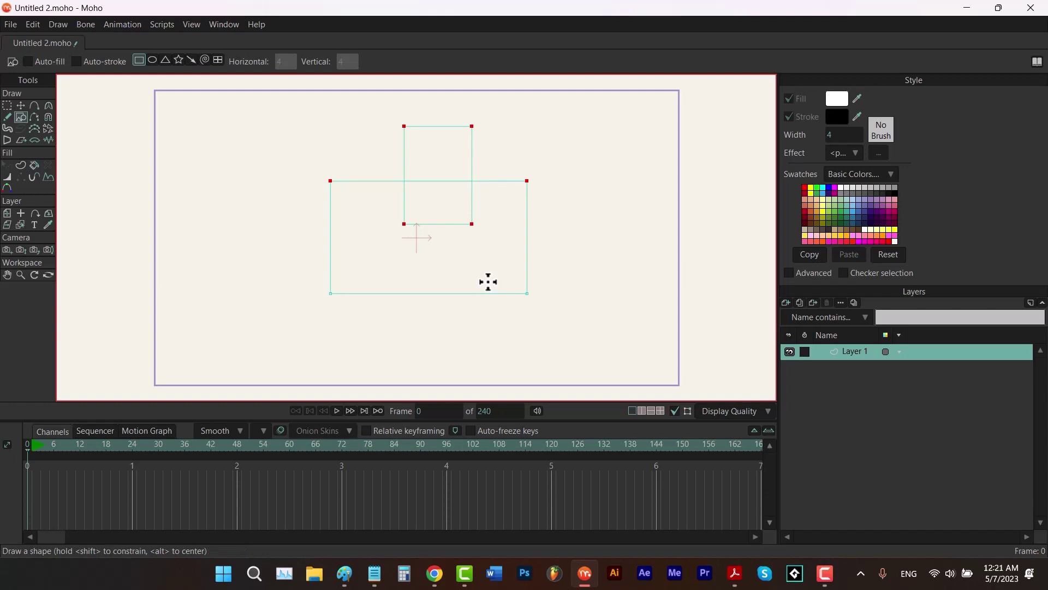
{"action": "left_click_drag", "start_coordinate": [554, 250], "coordinate": [421, 274]}
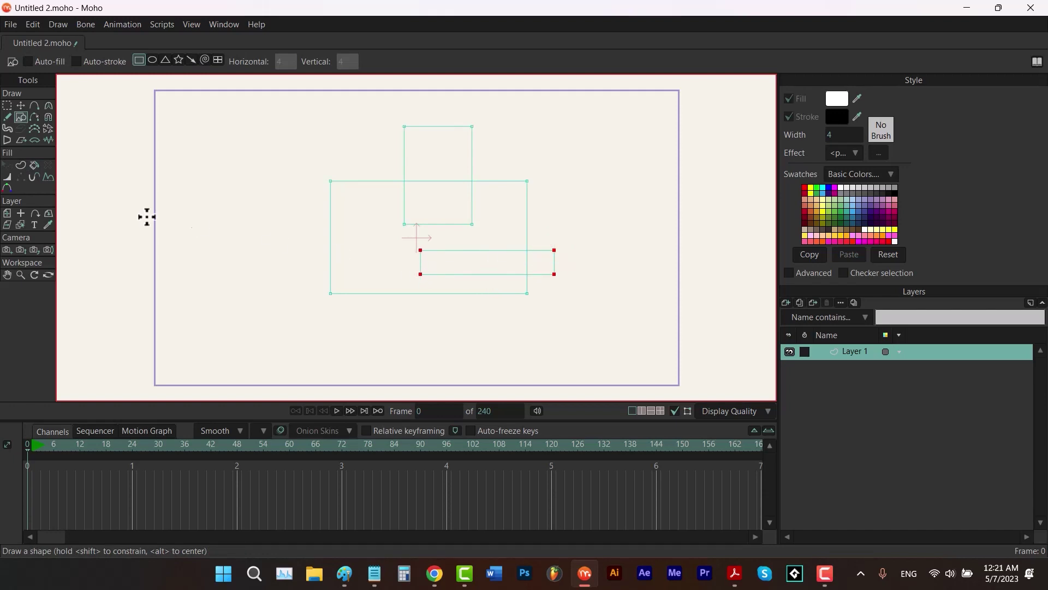
{"action": "left_click", "coordinate": [34, 165]}
{"action": "scroll", "coordinate": [546, 264], "scroll_direction": "up", "scroll_amount": 5}
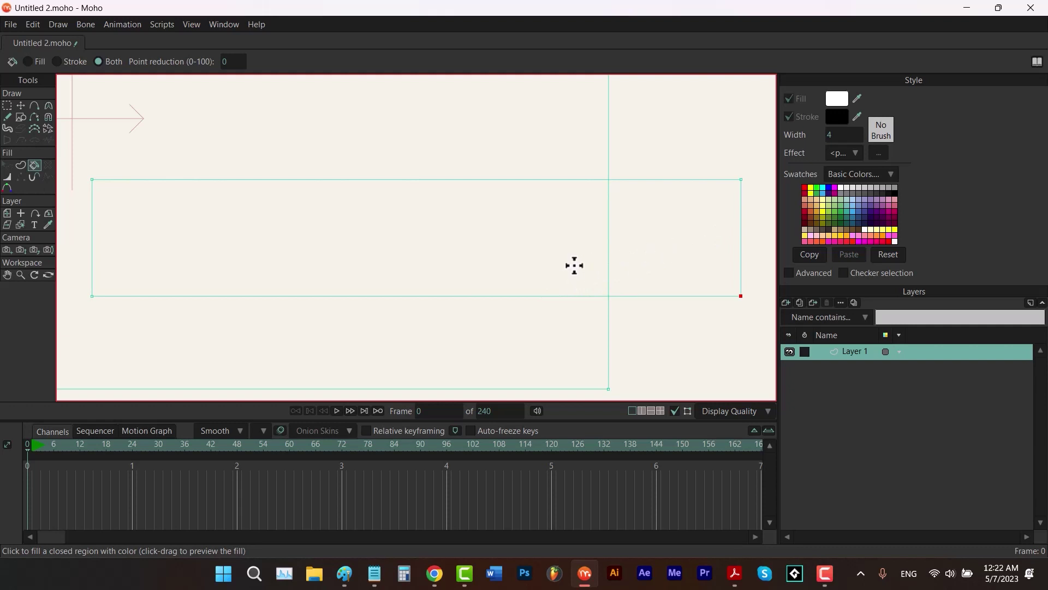
{"action": "key", "text": "ctrl+r"}
{"action": "left_click", "coordinate": [506, 259]}
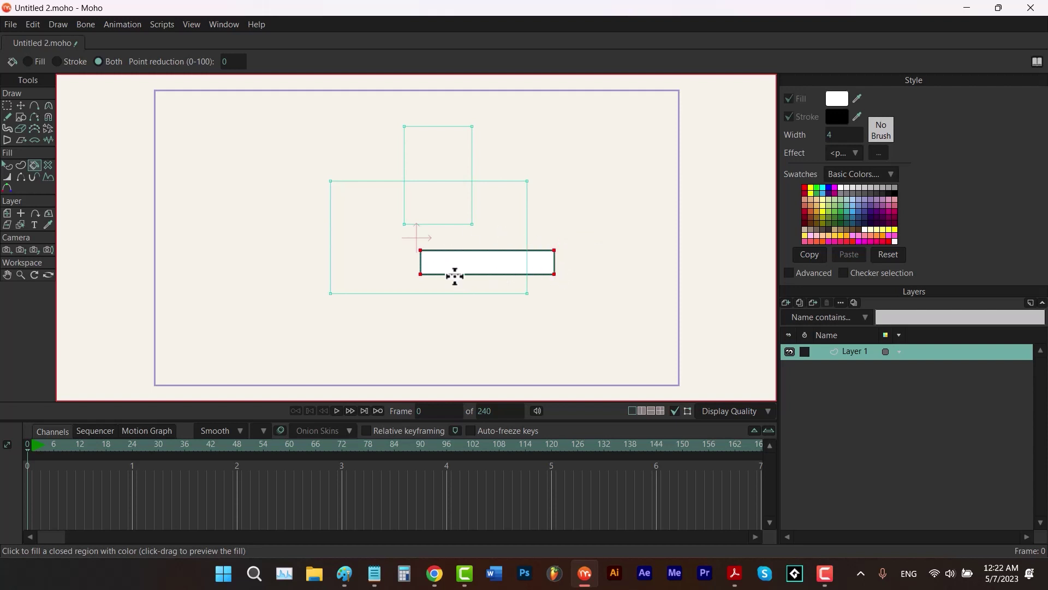
{"action": "key", "text": "t"}
{"action": "left_click_drag", "start_coordinate": [508, 269], "coordinate": [679, 249]}
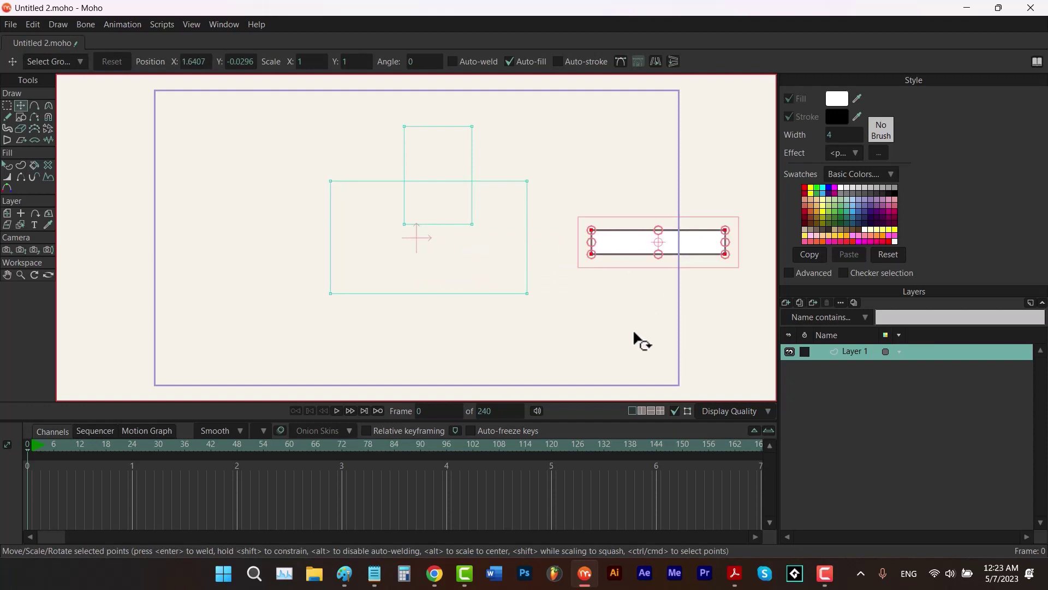
{"action": "key", "text": "ctrl+z"}
{"action": "key", "text": "ctrl+z"}
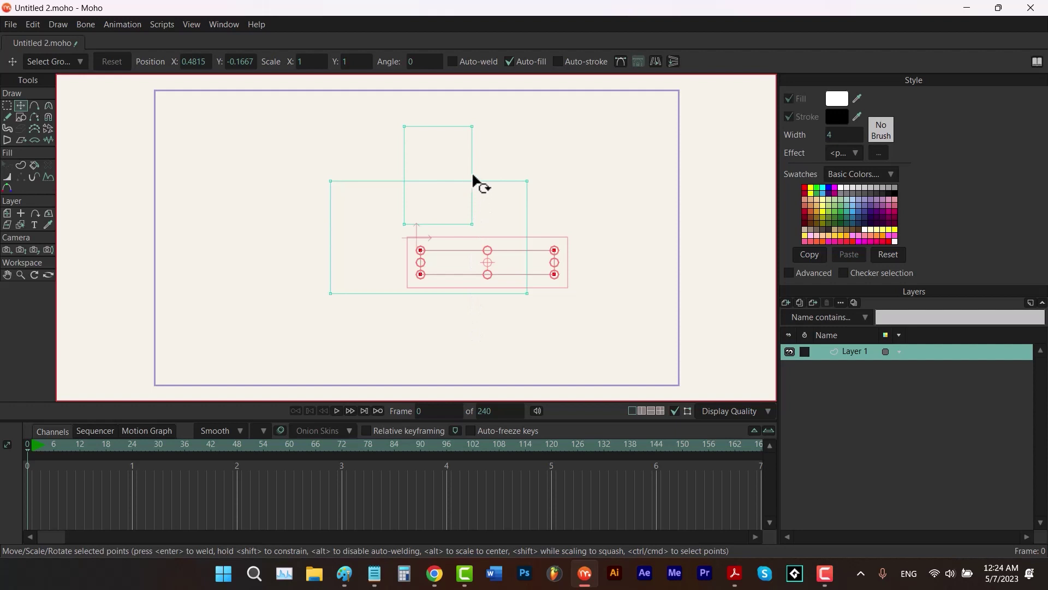
Step: Lasso-select all the rectangles' points with Select Points
{"action": "left_click", "coordinate": [6, 106]}
{"action": "left_click", "coordinate": [576, 103]}
{"action": "mouse_move", "coordinate": [574, 115]}
{"action": "left_mouse_down"}
{"action": "mouse_move", "coordinate": [564, 173]}
{"action": "mouse_move", "coordinate": [481, 239]}
{"action": "mouse_move", "coordinate": [395, 240]}
{"action": "mouse_move", "coordinate": [300, 186]}
{"action": "mouse_move", "coordinate": [369, 113]}
{"action": "mouse_move", "coordinate": [522, 114]}
{"action": "mouse_move", "coordinate": [575, 158]}
{"action": "left_mouse_up"}
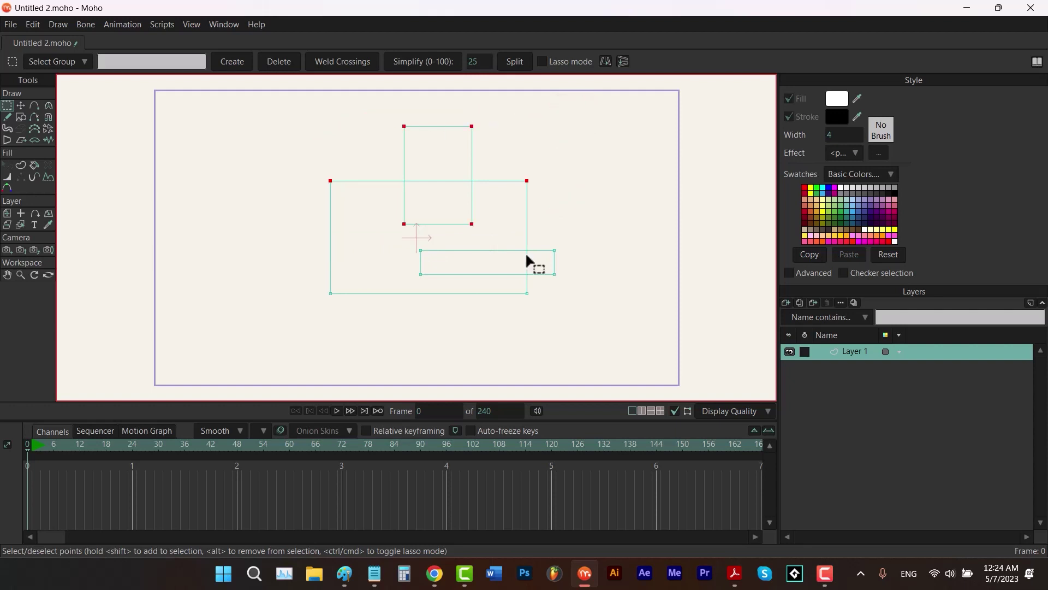
Step: Weld the edge crossings, fill the tall and wide rectangles' shared square white, test-move it, then undo
{"action": "left_click", "coordinate": [356, 59]}
{"action": "left_click", "coordinate": [34, 165]}
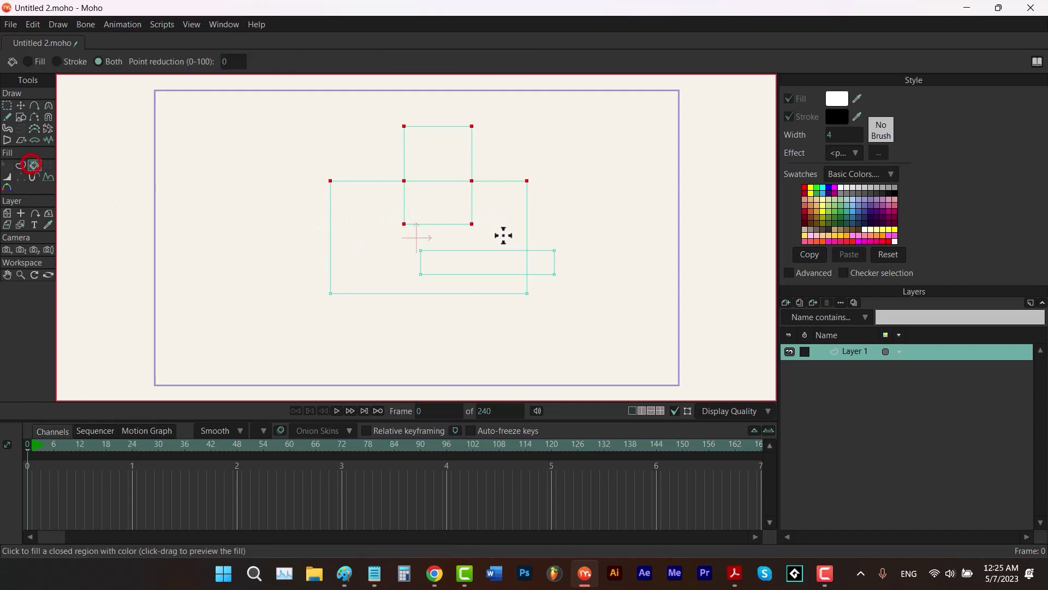
{"action": "left_click", "coordinate": [445, 202]}
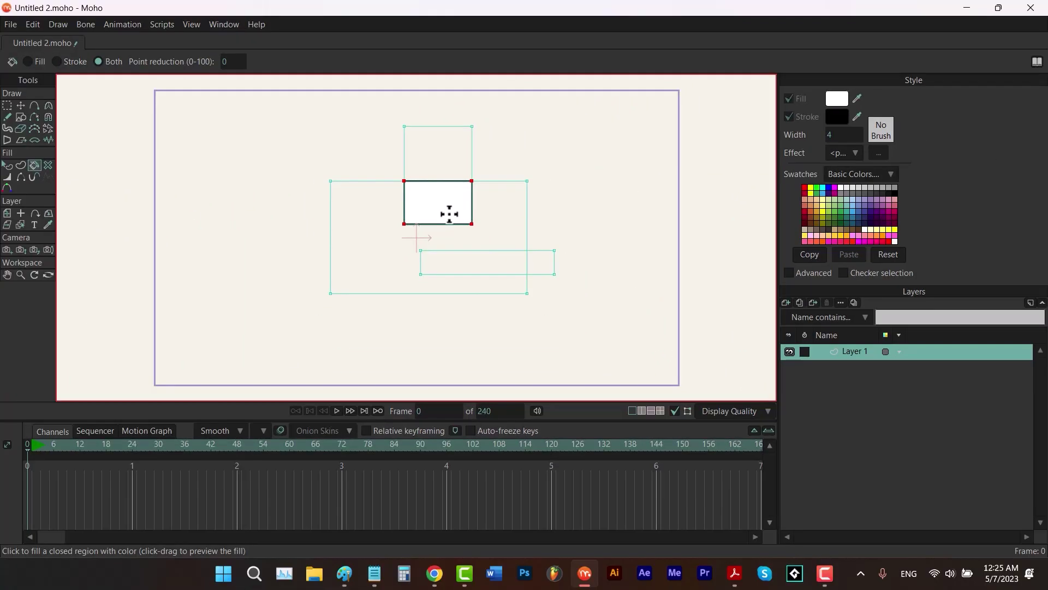
{"action": "key", "text": "t"}
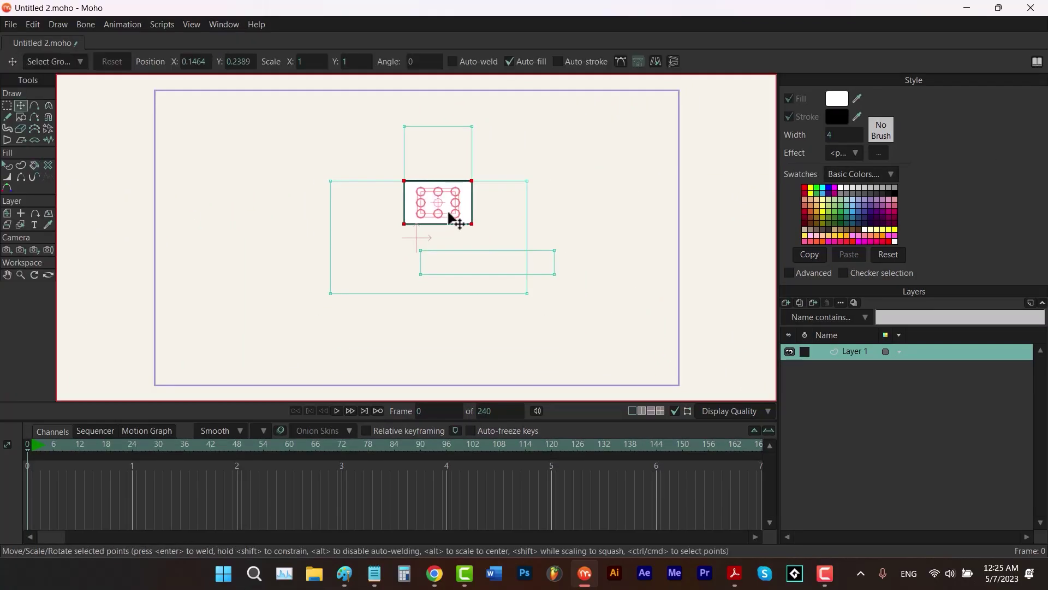
{"action": "left_click_drag", "start_coordinate": [449, 218], "coordinate": [523, 230]}
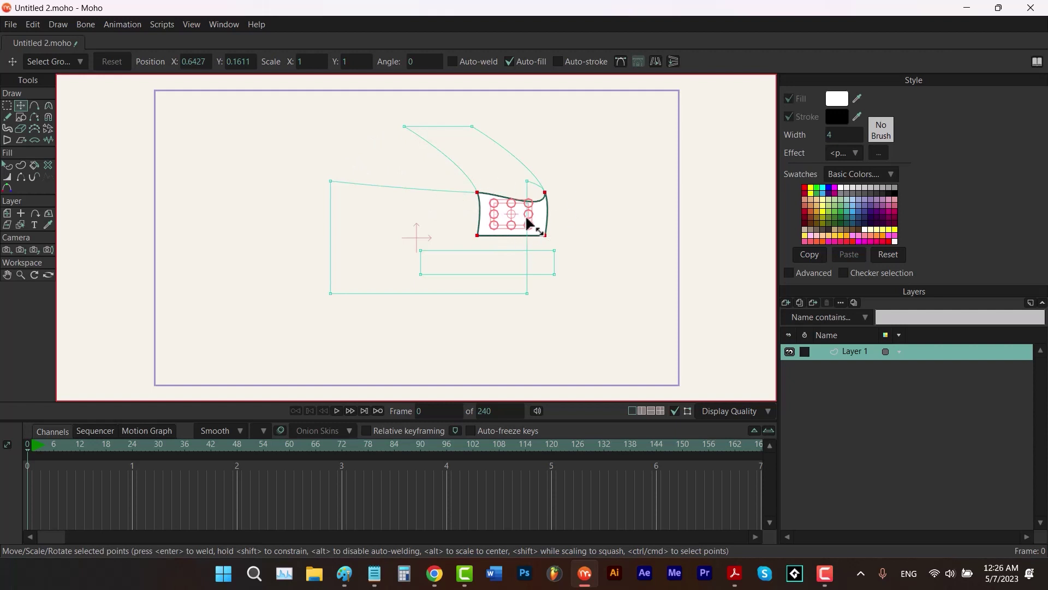
{"action": "key", "text": "ctrl+z"}
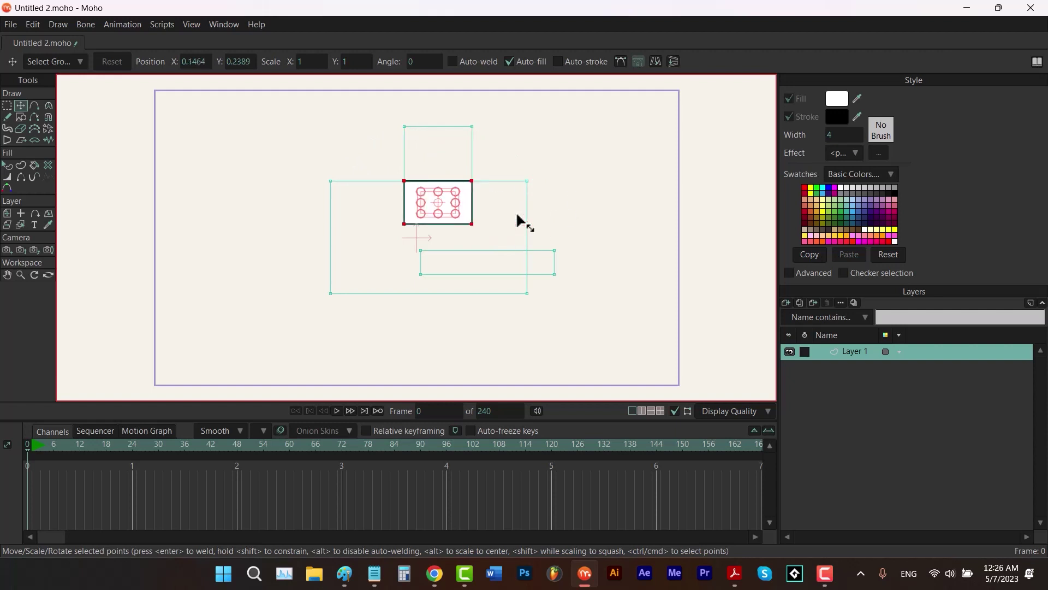
{"action": "key", "text": "d"}
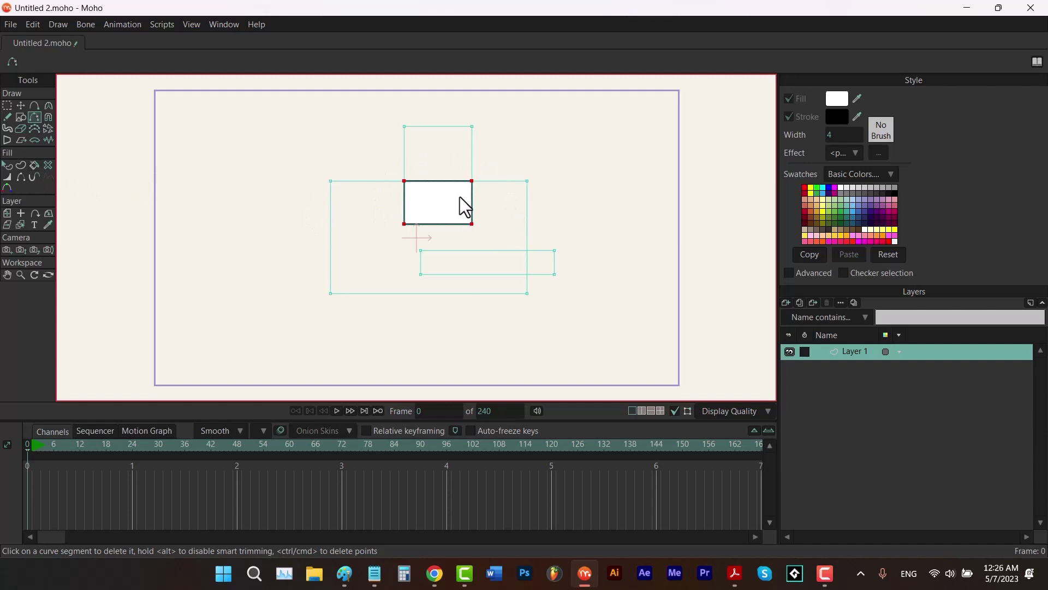
Step: Delete the large and long rectangles' edges around the overlap square, then fill the remaining small rectangle
{"action": "left_click", "coordinate": [510, 195]}
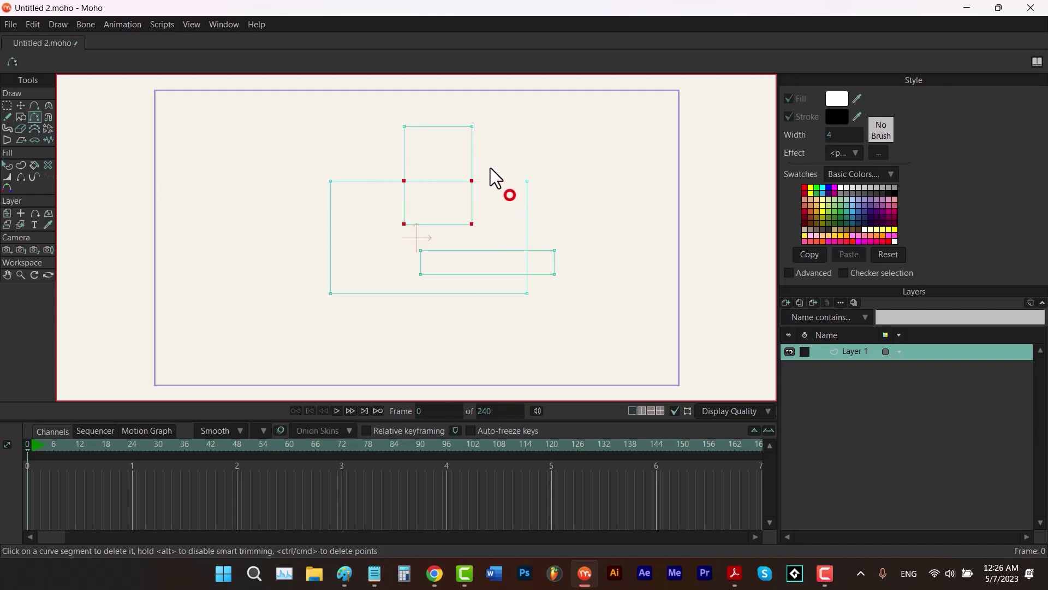
{"action": "left_click", "coordinate": [363, 179]}
{"action": "left_click", "coordinate": [480, 274]}
{"action": "left_click", "coordinate": [499, 252]}
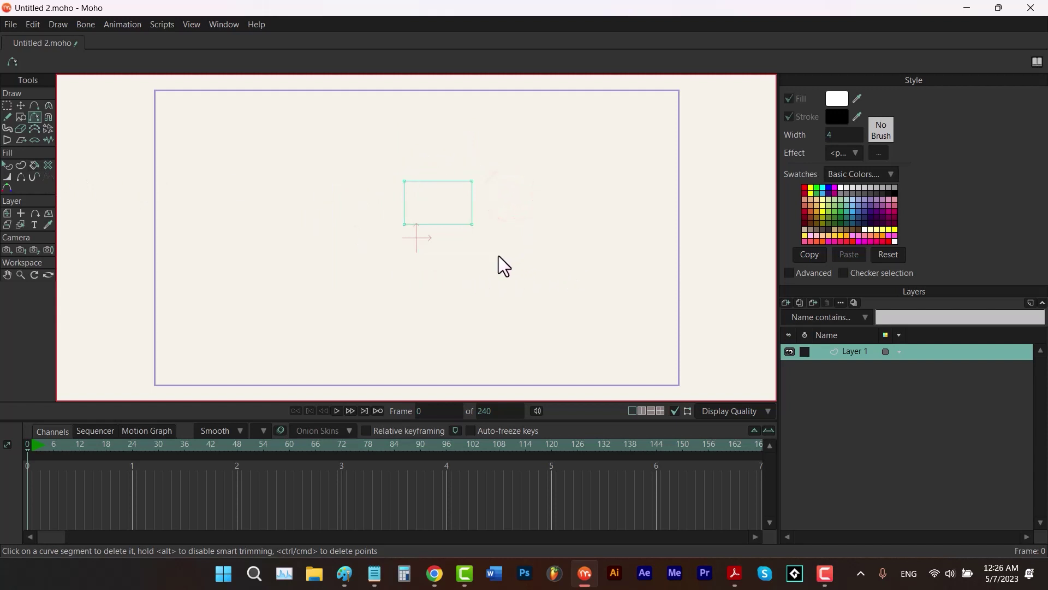
{"action": "left_click", "coordinate": [35, 164]}
{"action": "left_click", "coordinate": [433, 201]}
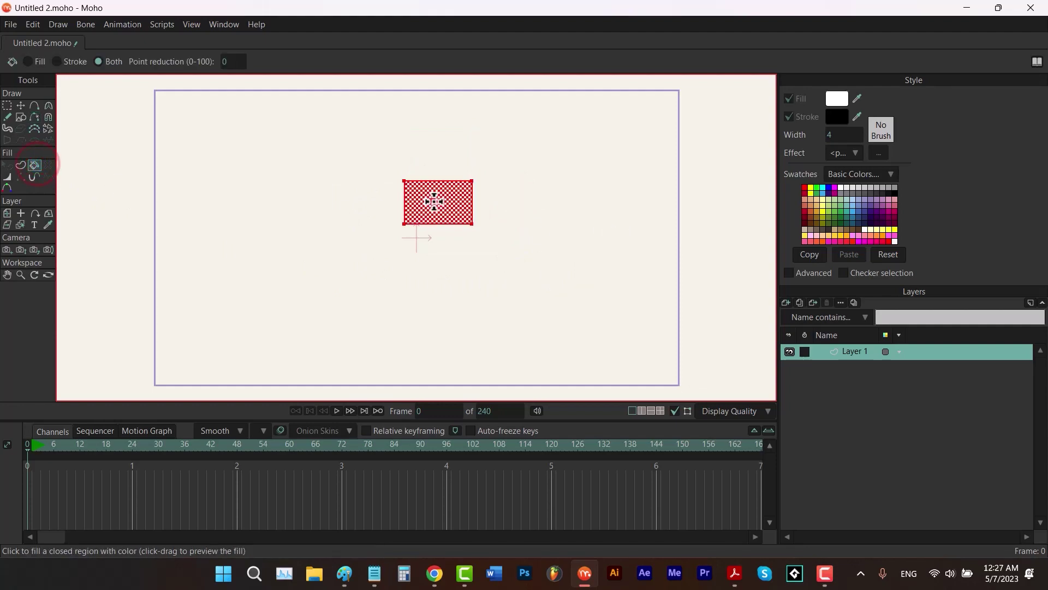